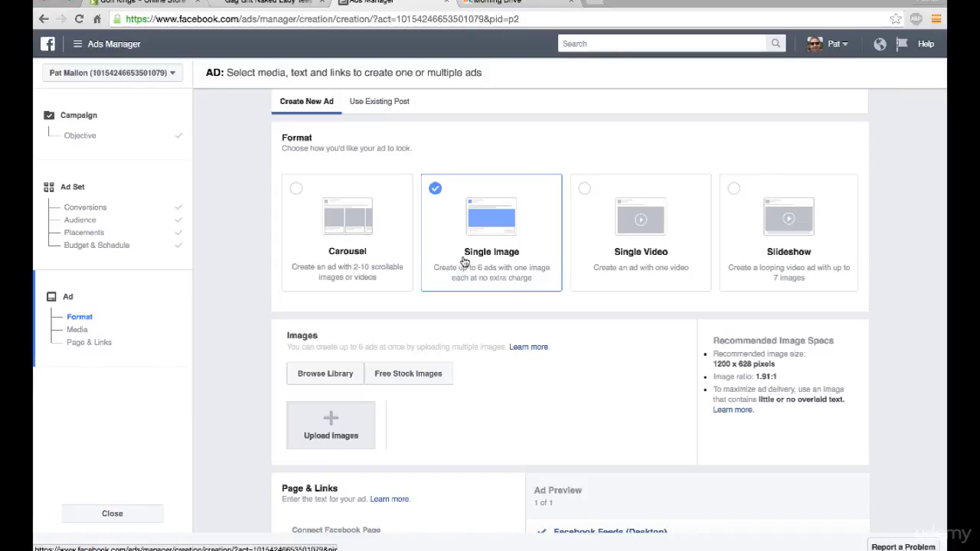
# Upload Untitled-1.jpg from the Desktop as the image for the single-image ad
pyautogui.scroll(-3, 344, 326)
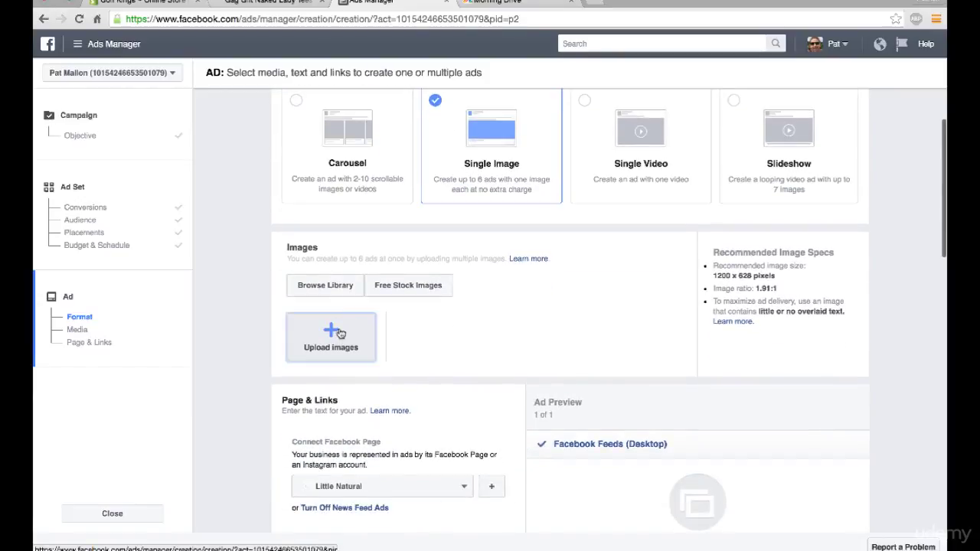
pyautogui.click(330, 336)
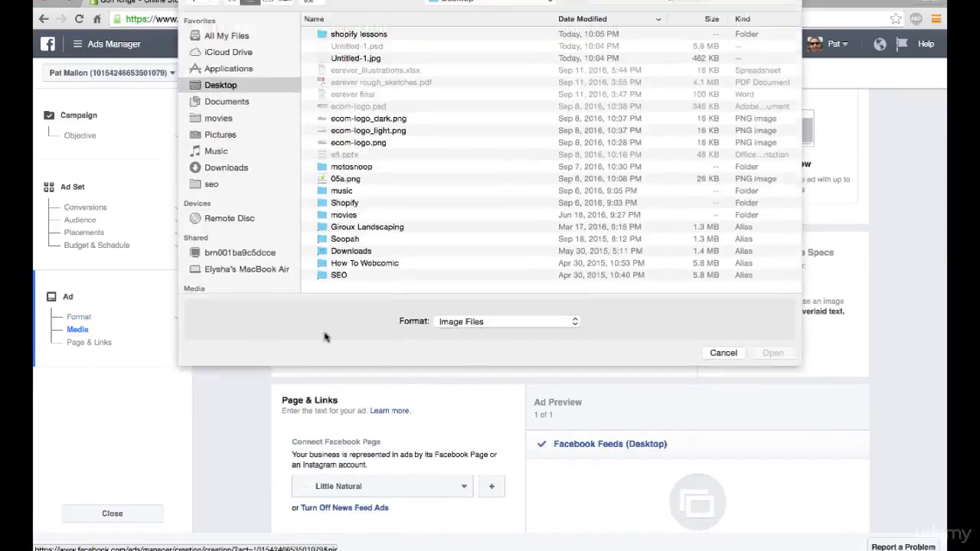
pyautogui.doubleClick(354, 57)
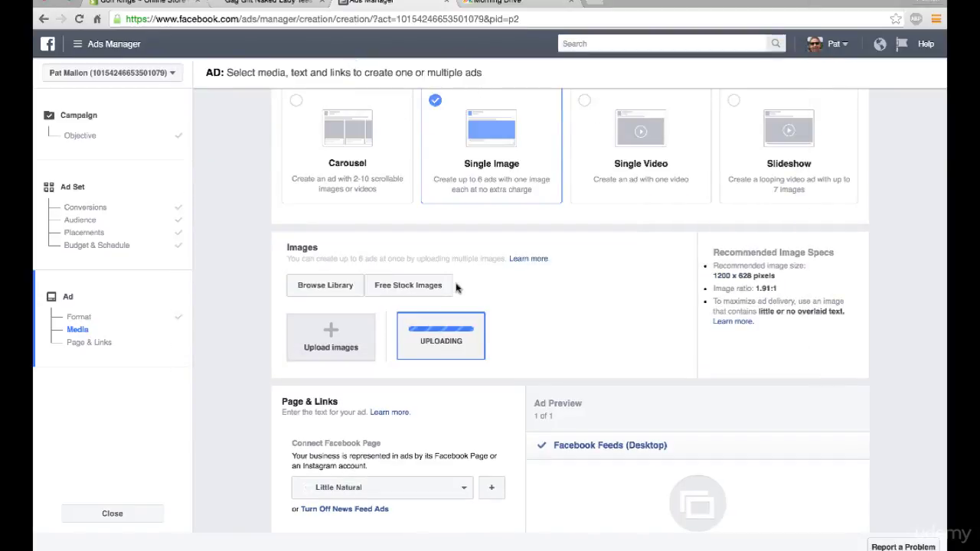
# Examine the uploaded image in the Facebook desktop feed preview and look over the ad's page and link settings
pyautogui.scroll(-2, 458, 285)
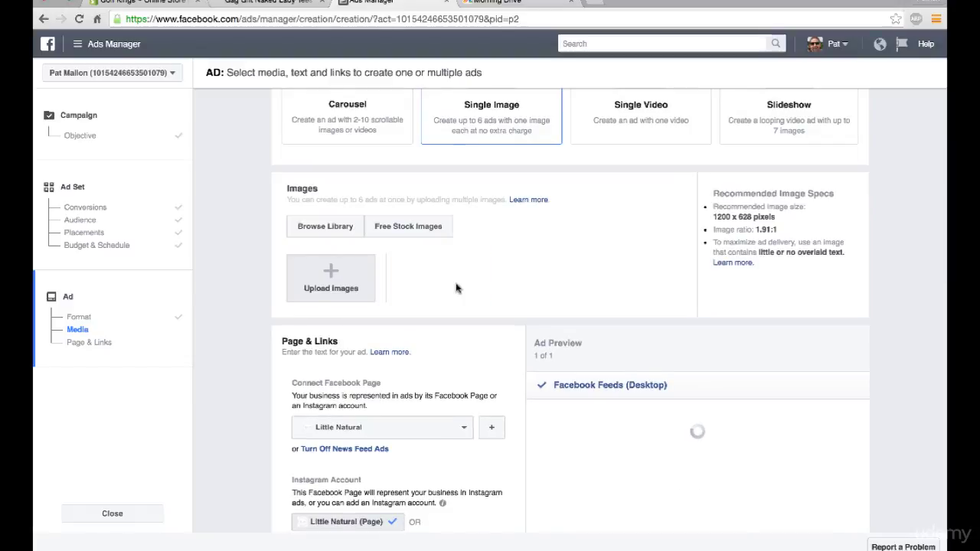
pyautogui.scroll(-3, 457, 287)
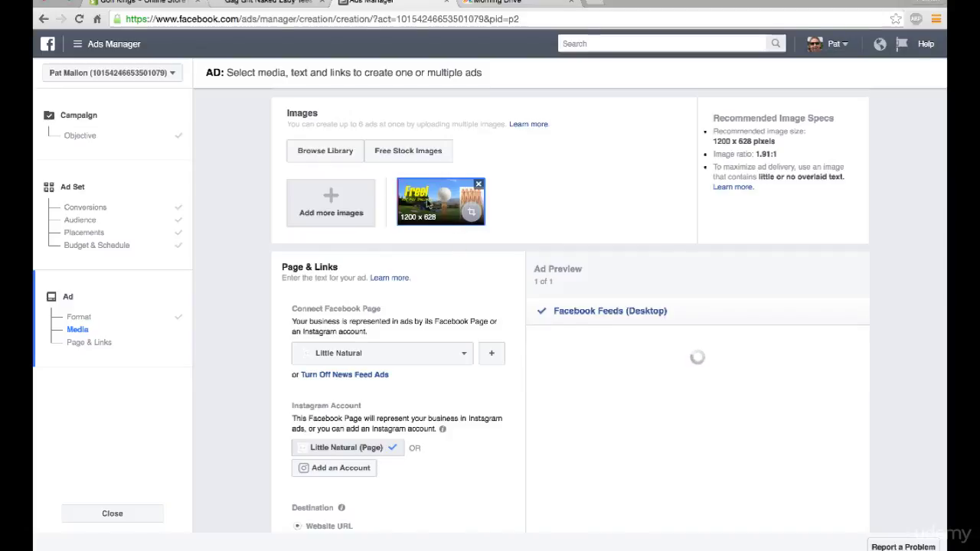
pyautogui.scroll(-2, 424, 208)
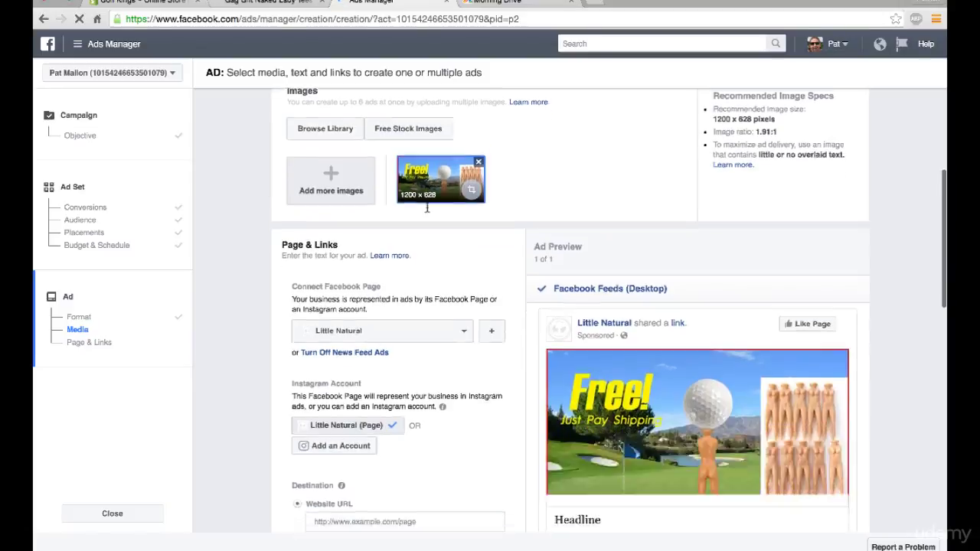
pyautogui.scroll(-1, 427, 211)
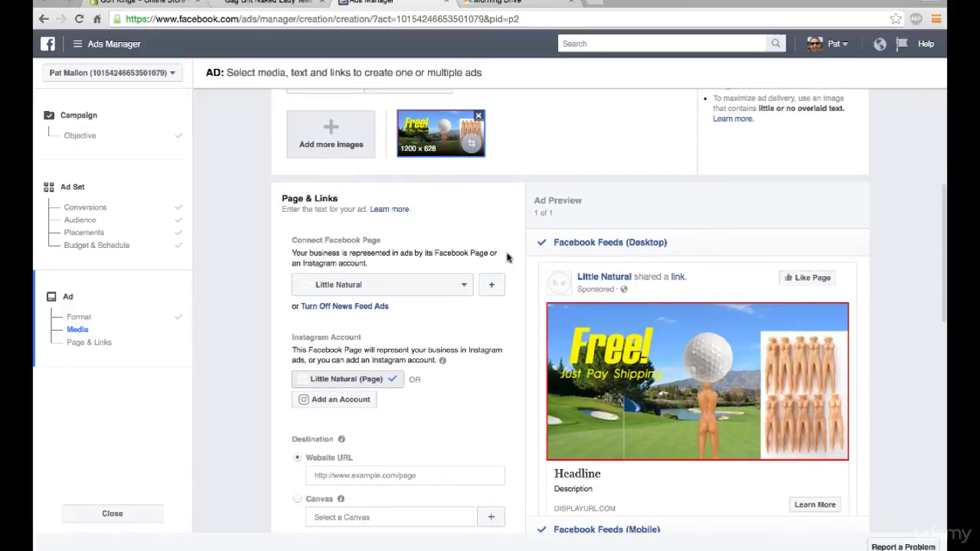
pyautogui.scroll(-1, 612, 308)
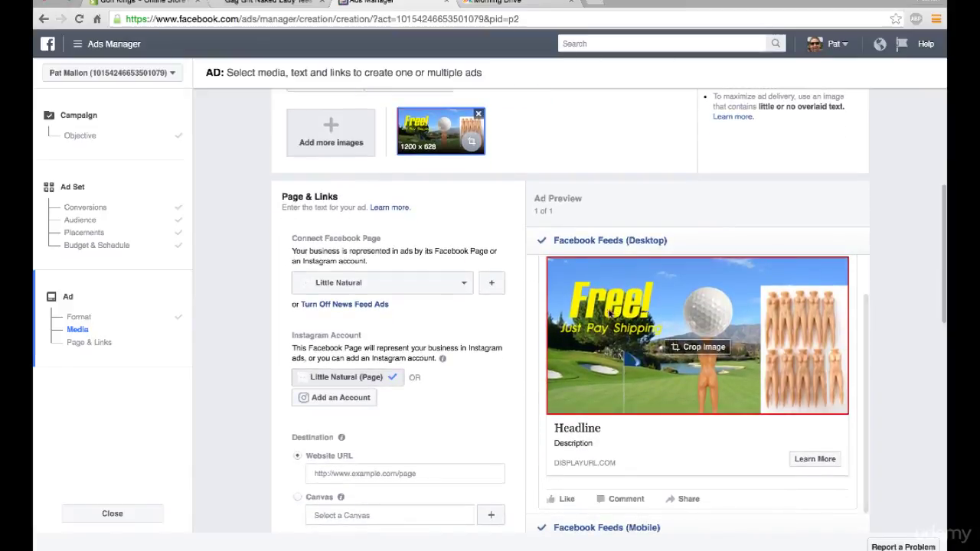
pyautogui.scroll(1, 623, 393)
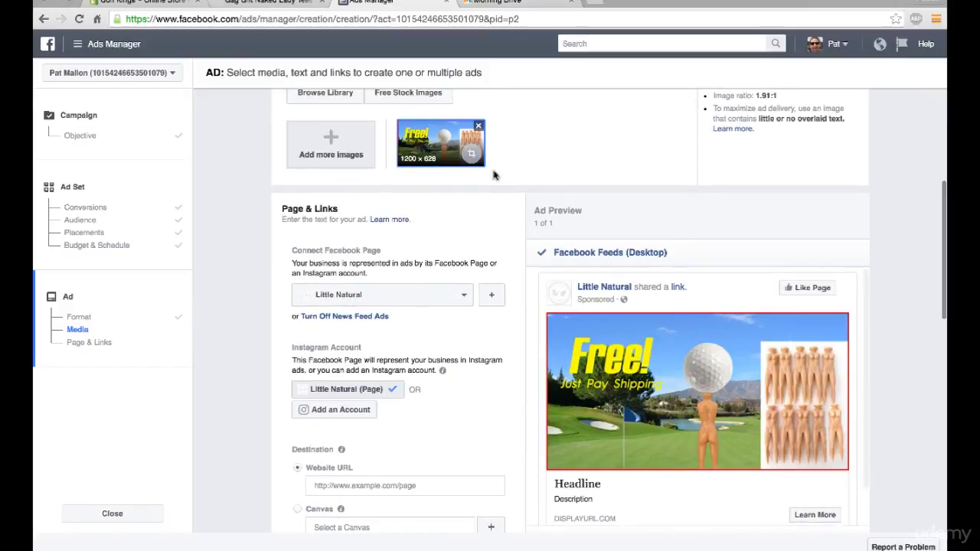
pyautogui.scroll(-5, 517, 231)
pyautogui.scroll(4, 517, 231)
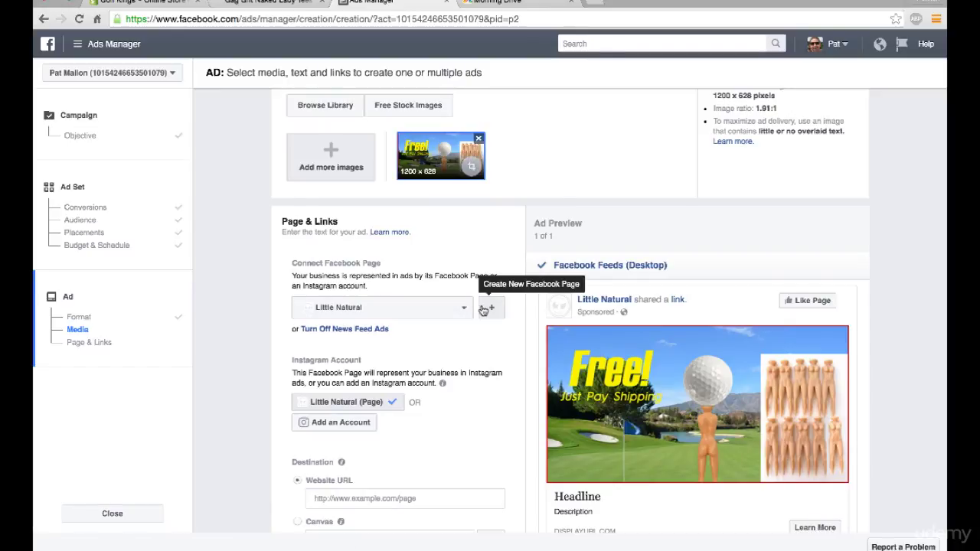
pyautogui.click(482, 308)
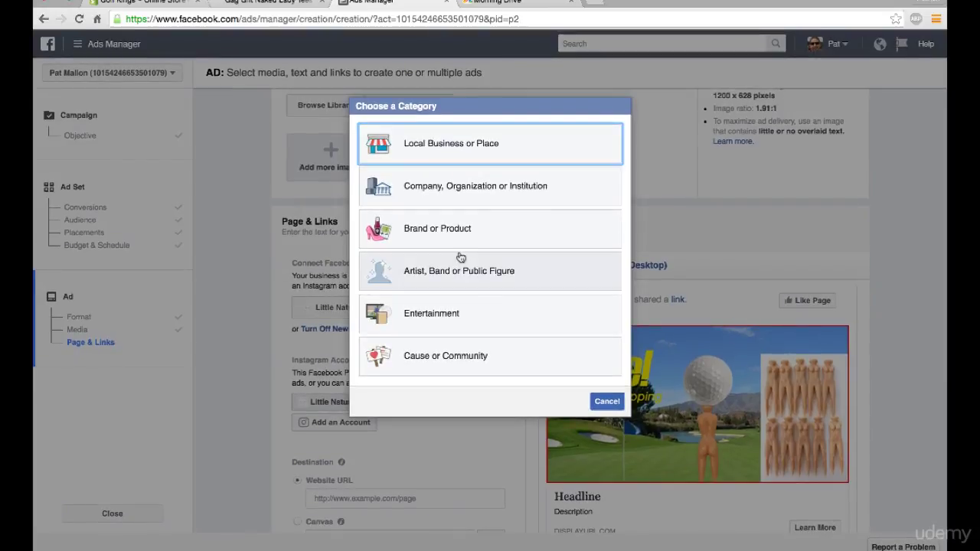
pyautogui.click(455, 190)
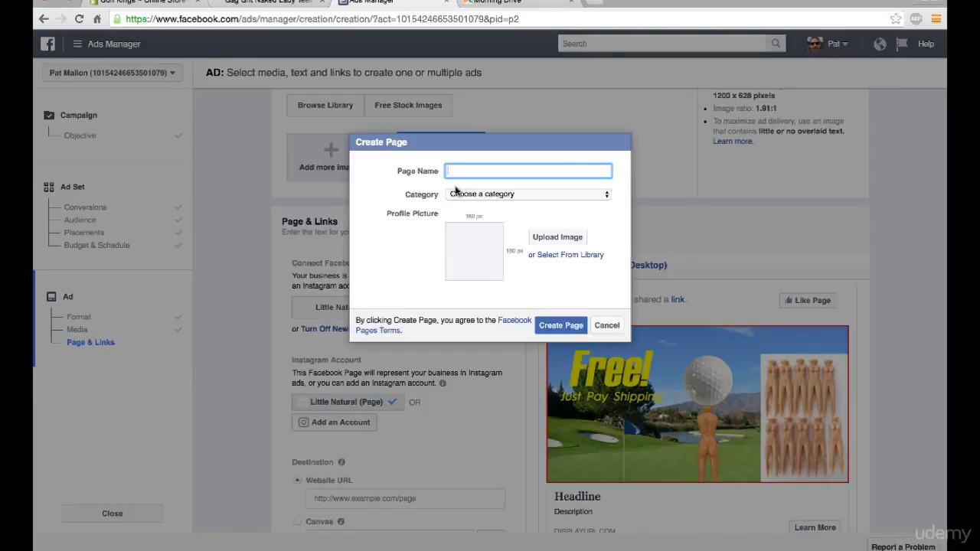
pyautogui.click(456, 193)
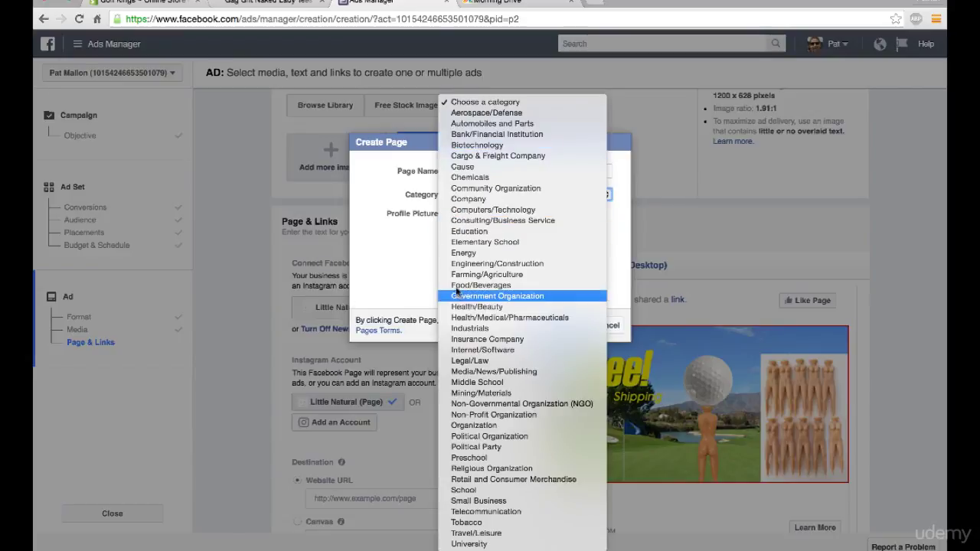
pyautogui.click(403, 249)
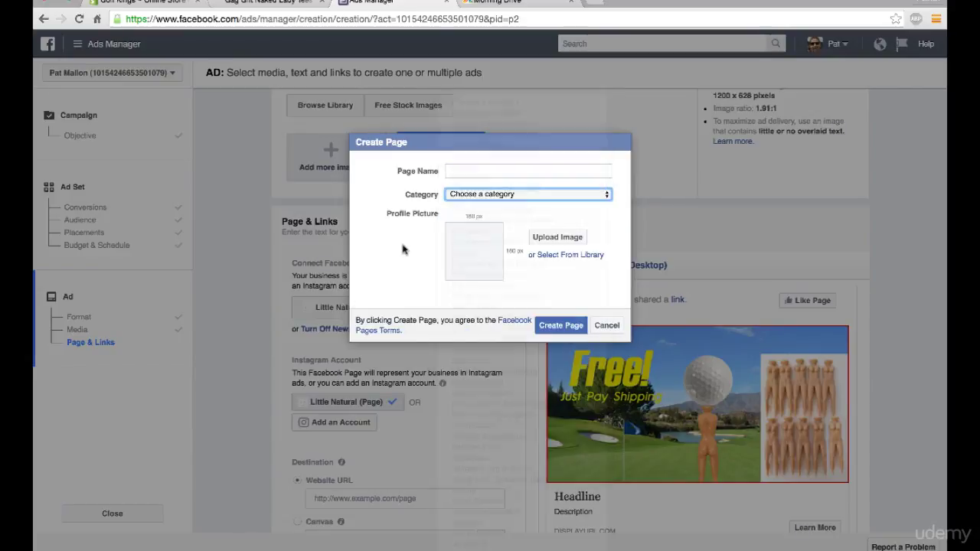
pyautogui.click(606, 325)
# Start a new Brand or Product Facebook page named Golf Kings with the category Website
pyautogui.click(493, 309)
pyautogui.click(459, 240)
pyautogui.click(476, 197)
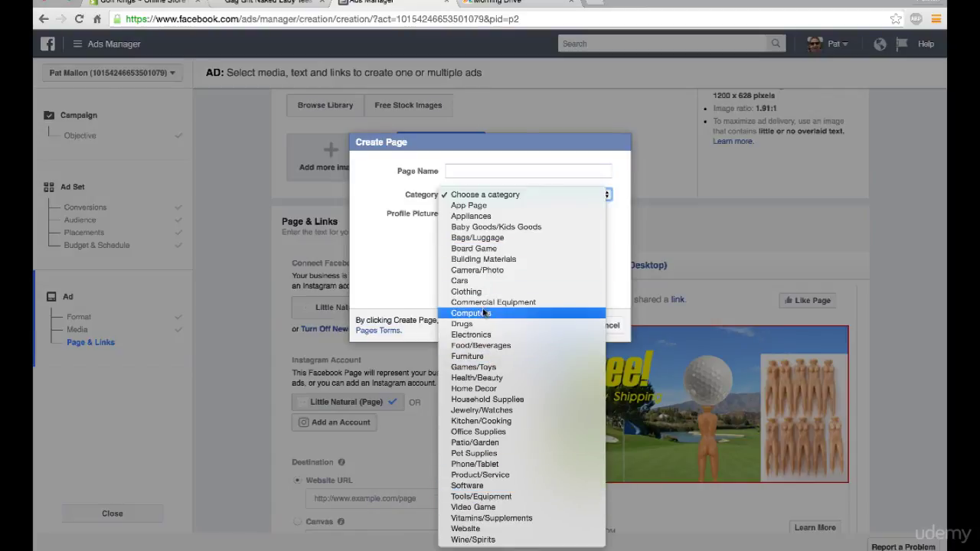
pyautogui.click(467, 528)
pyautogui.click(466, 171)
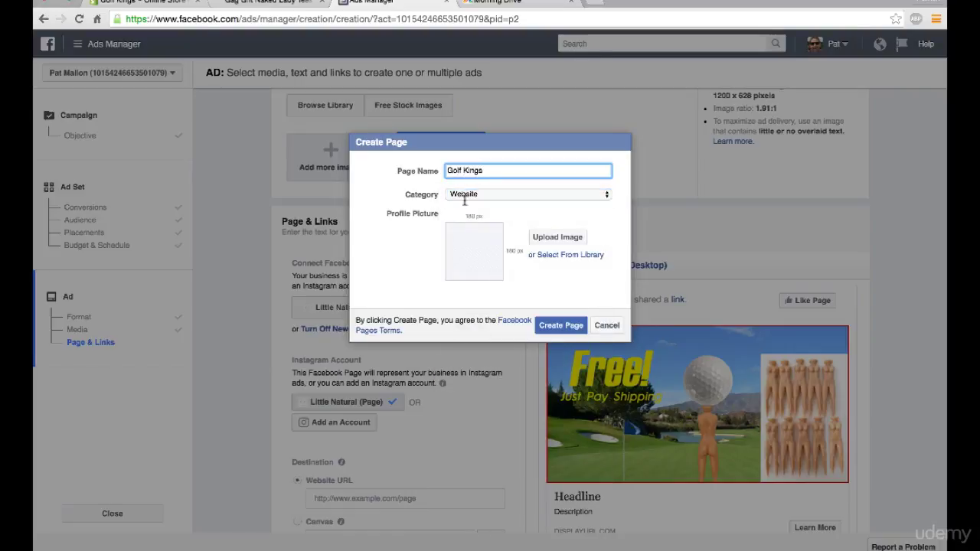
# Upload 05a.png as the new page's profile picture and create the page
pyautogui.click(546, 239)
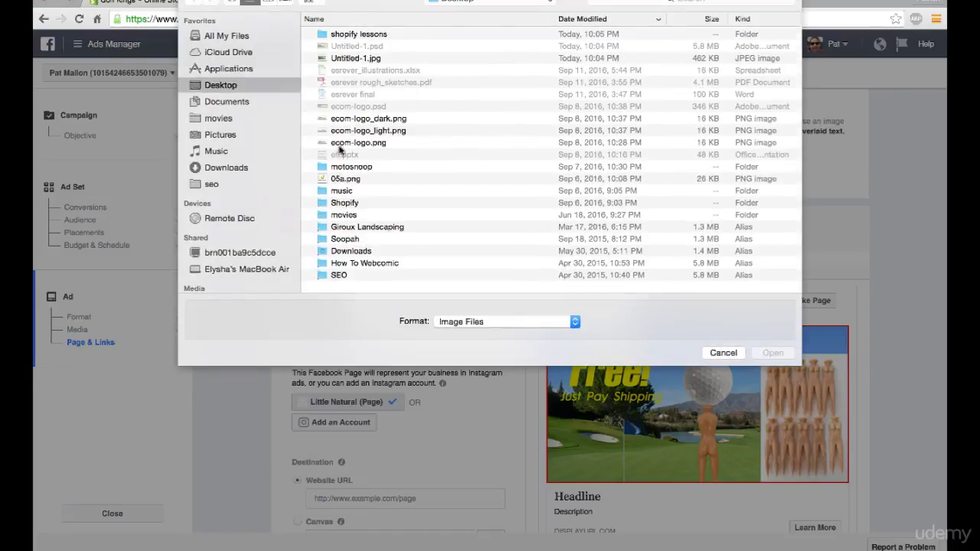
pyautogui.doubleClick(340, 178)
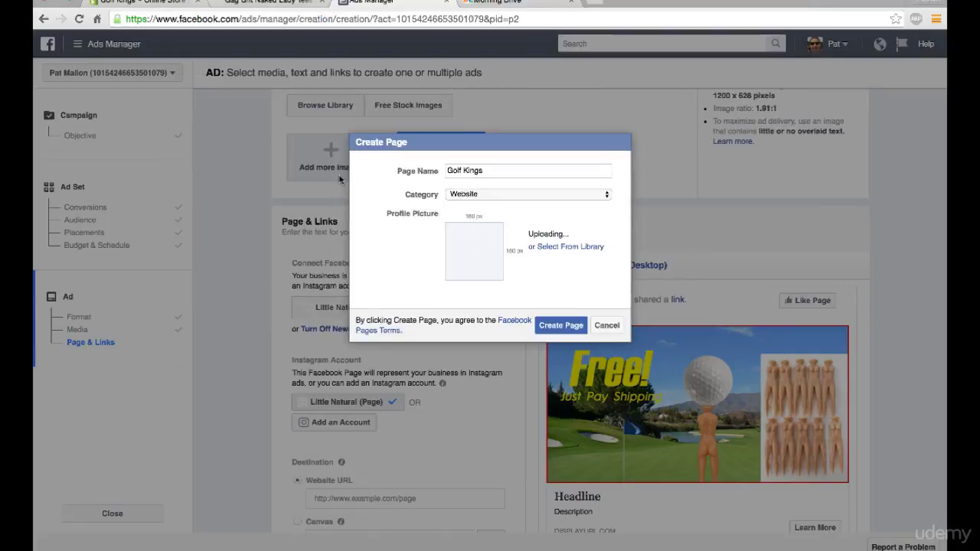
pyautogui.click(572, 330)
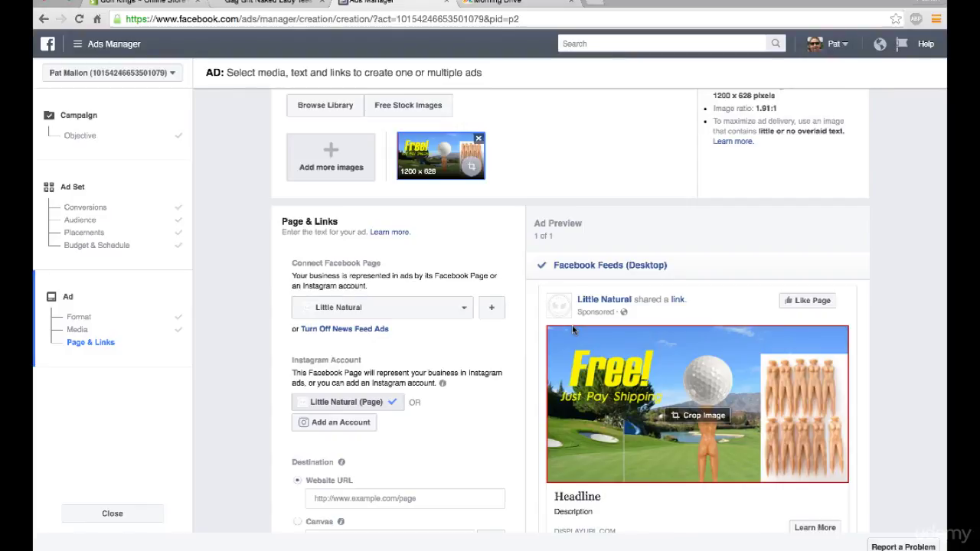
# Connect the Golf Kings Facebook page to the ad
pyautogui.click(458, 307)
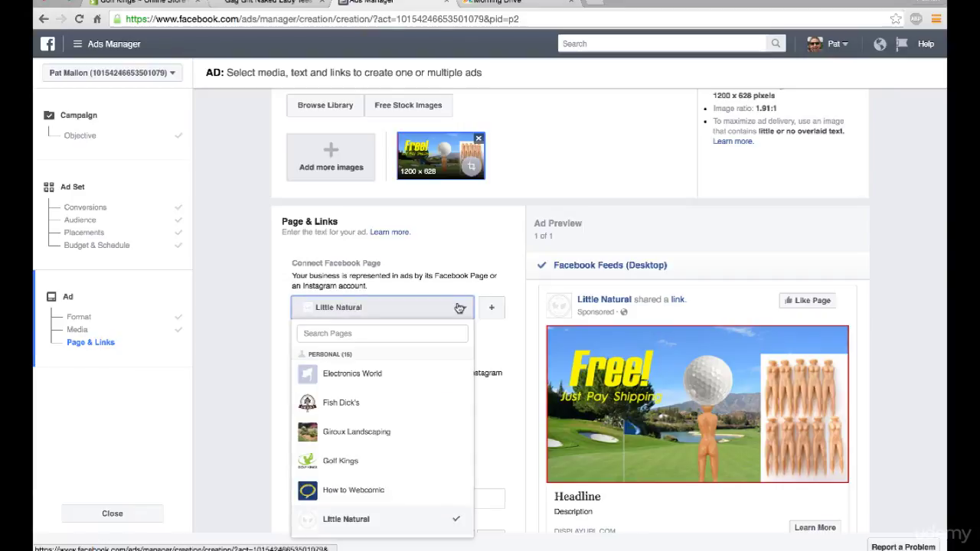
pyautogui.click(354, 460)
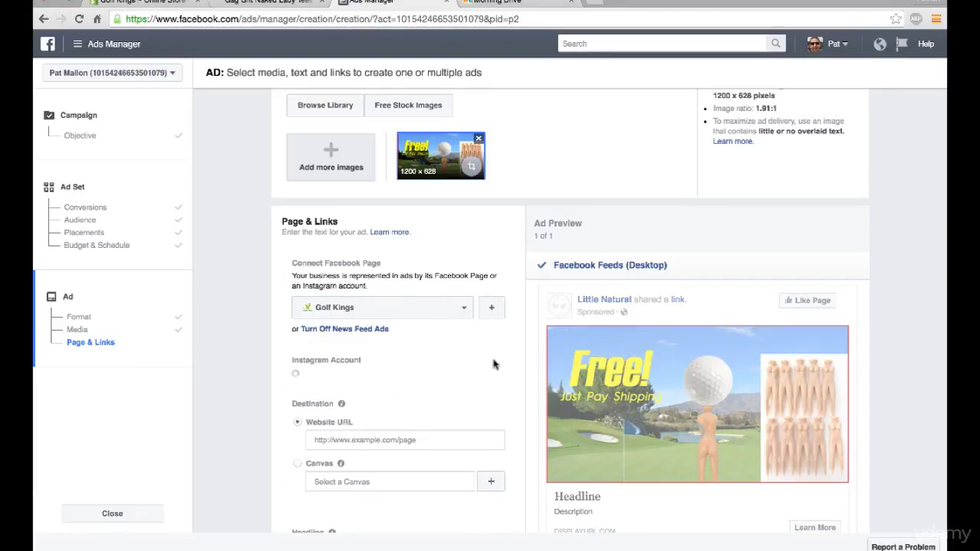
pyautogui.scroll(-2, 493, 364)
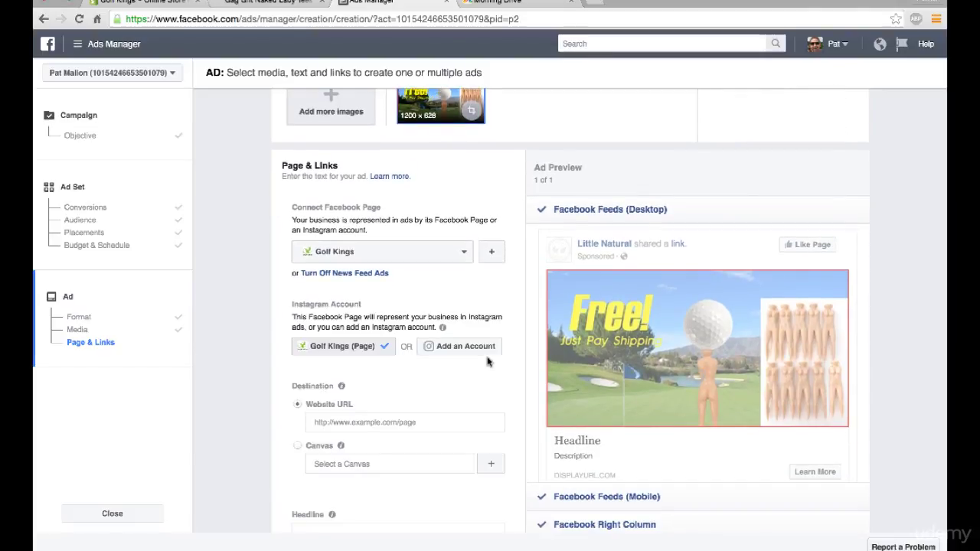
pyautogui.scroll(-3, 485, 359)
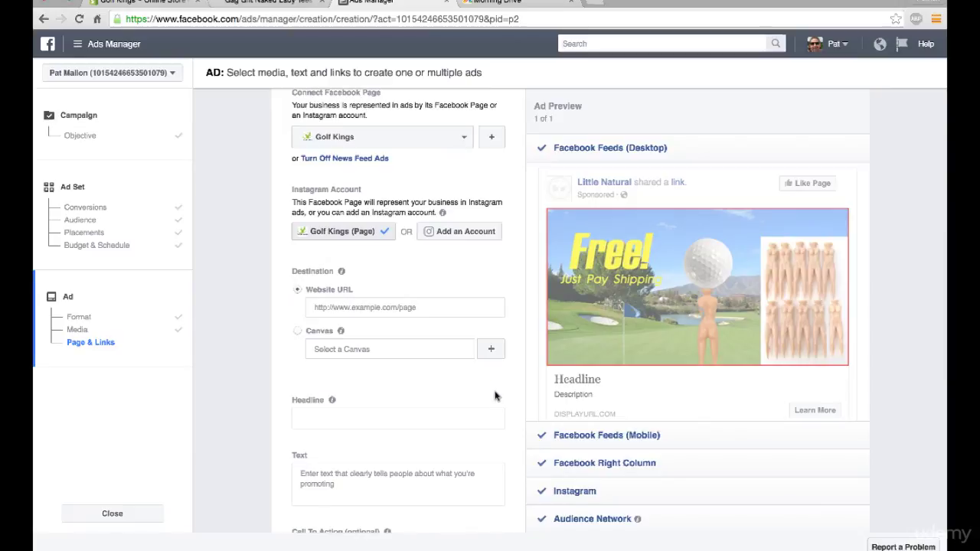
pyautogui.scroll(5, 501, 431)
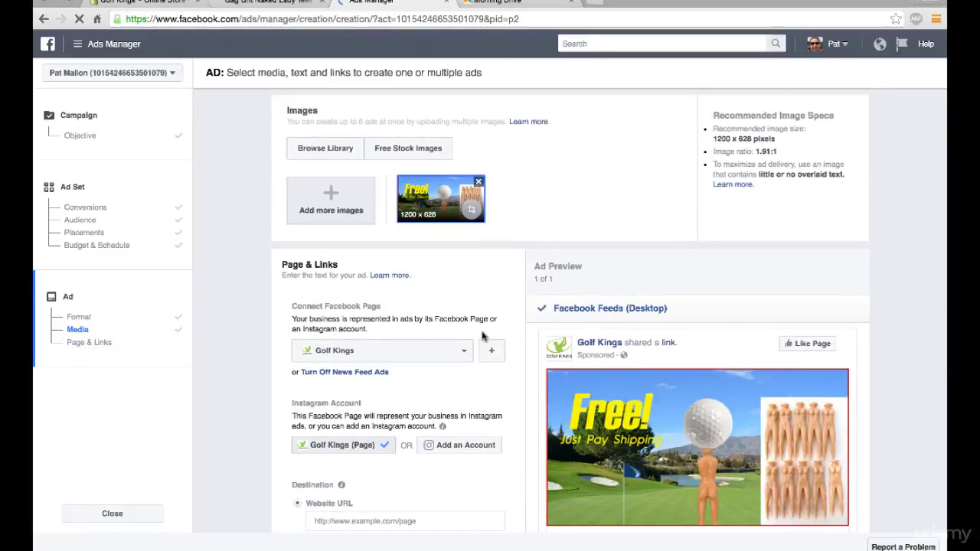
# Review the ad set's conversion, audience, placement, budget and schedule settings
pyautogui.scroll(-1, 483, 336)
pyautogui.scroll(5, 482, 335)
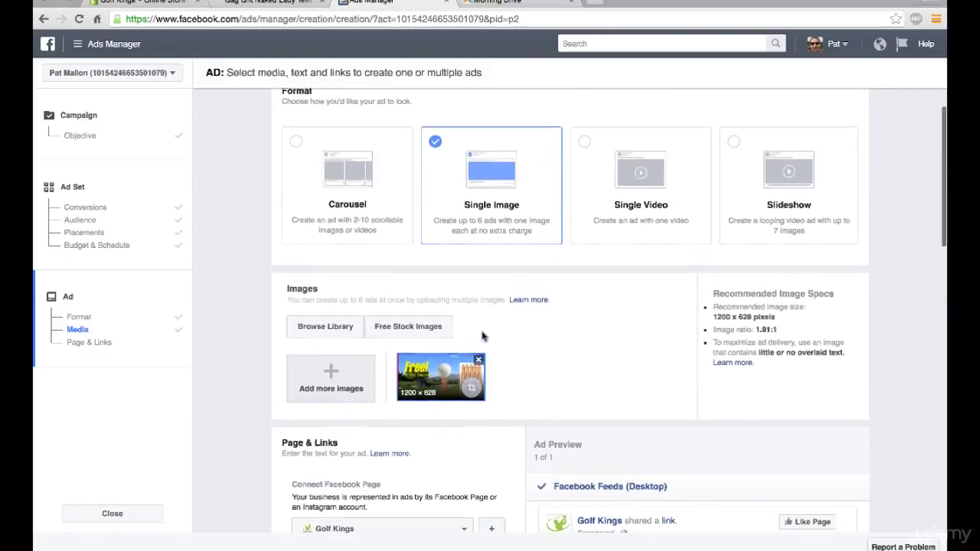
pyautogui.scroll(-1, 482, 335)
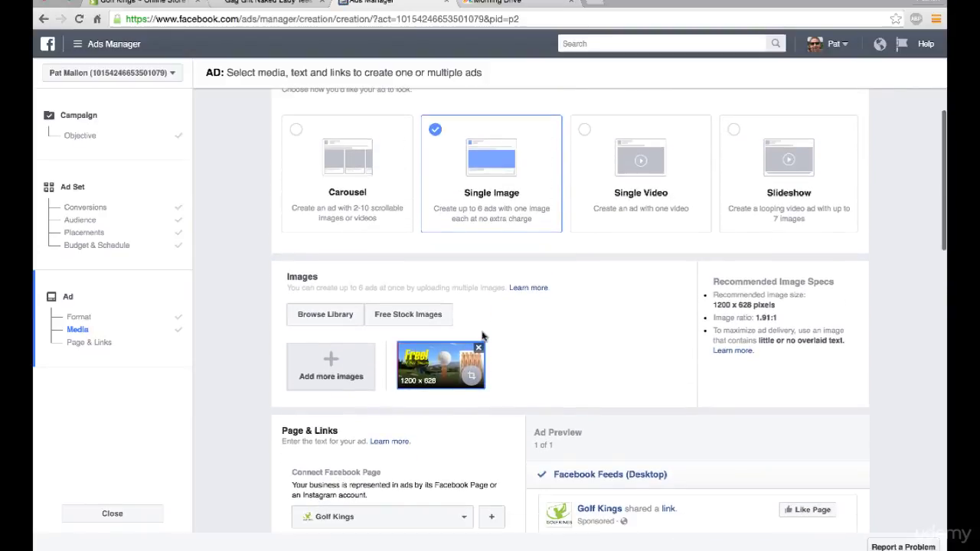
pyautogui.click(132, 220)
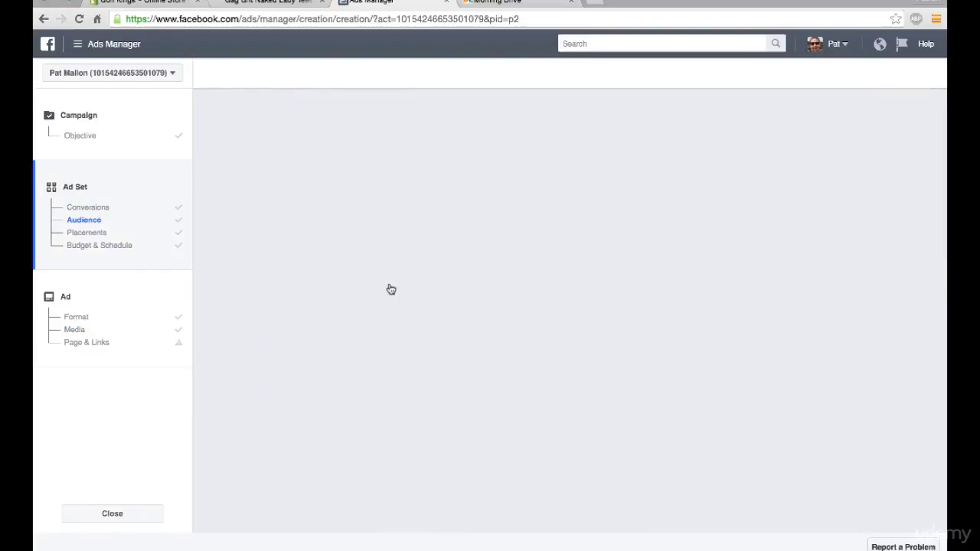
pyautogui.scroll(-10, 389, 288)
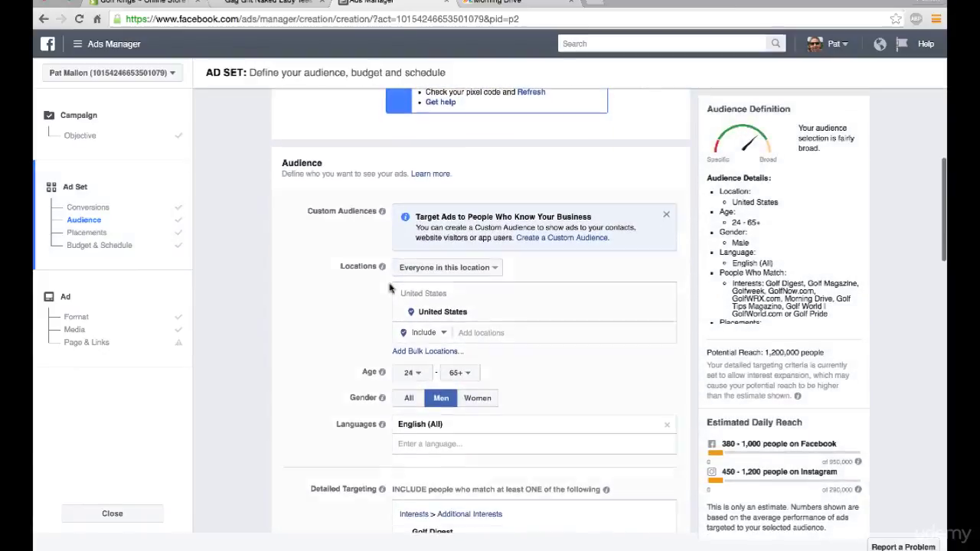
pyautogui.scroll(-5, 389, 288)
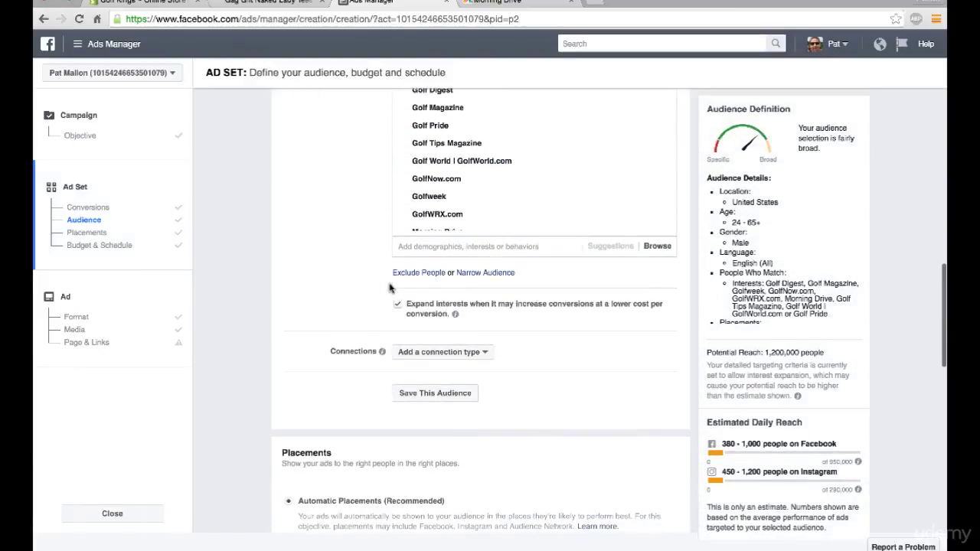
pyautogui.scroll(-8, 389, 288)
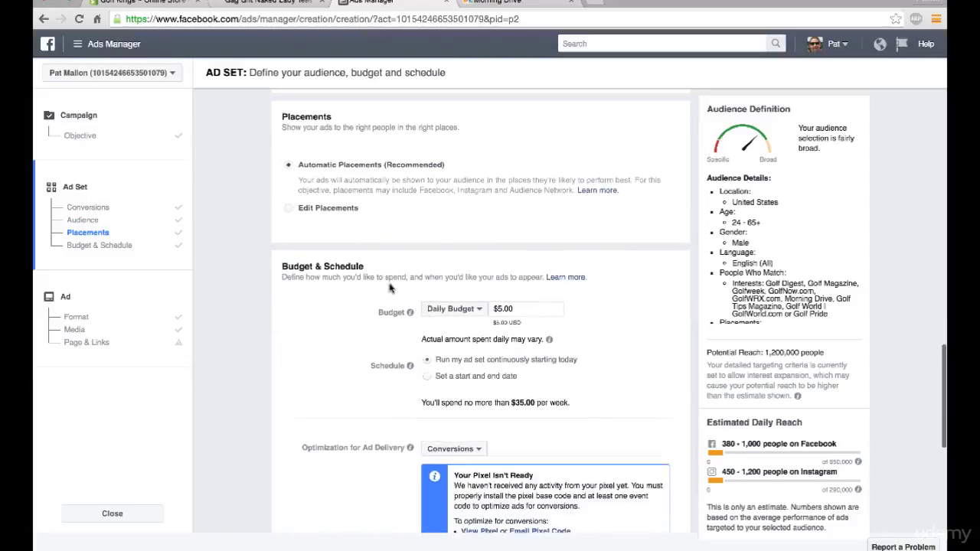
pyautogui.scroll(-8, 389, 287)
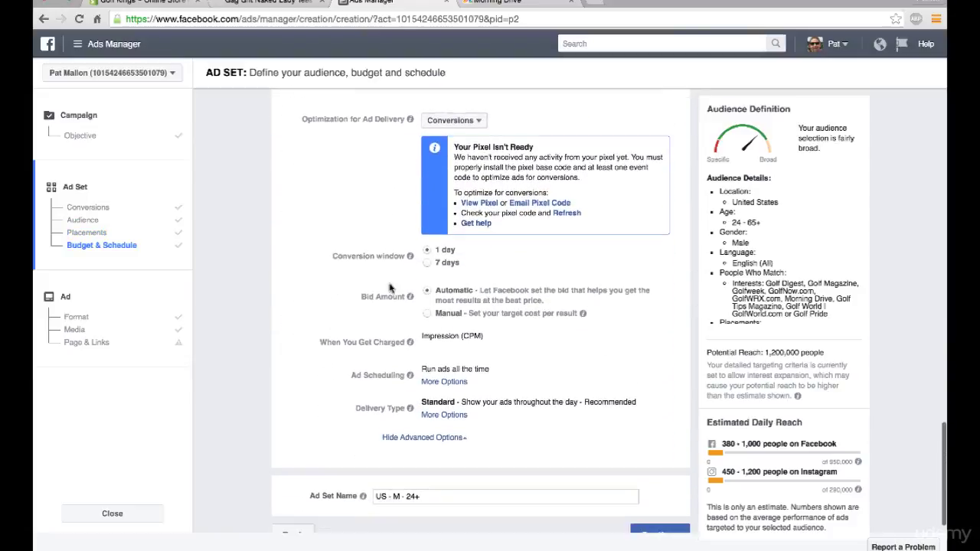
pyautogui.scroll(12, 389, 287)
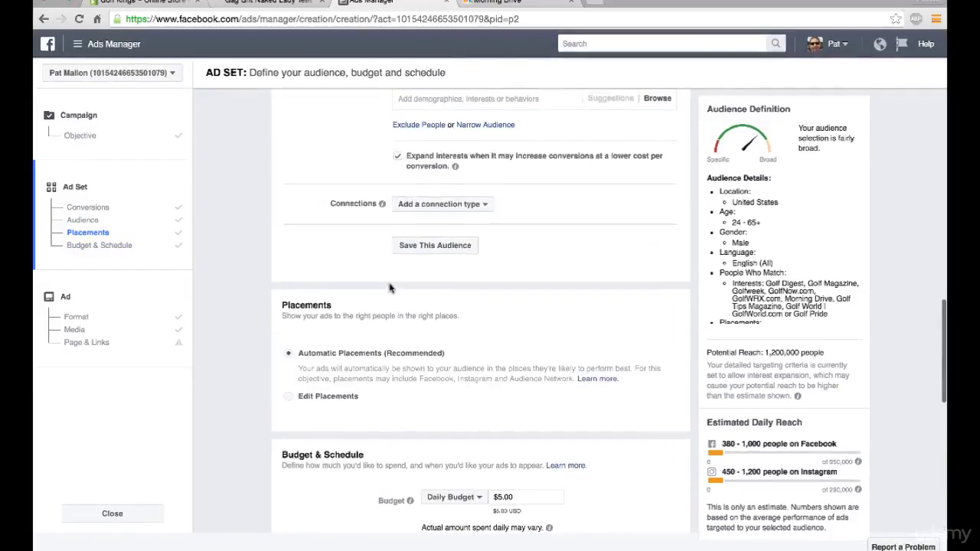
pyautogui.scroll(10, 389, 288)
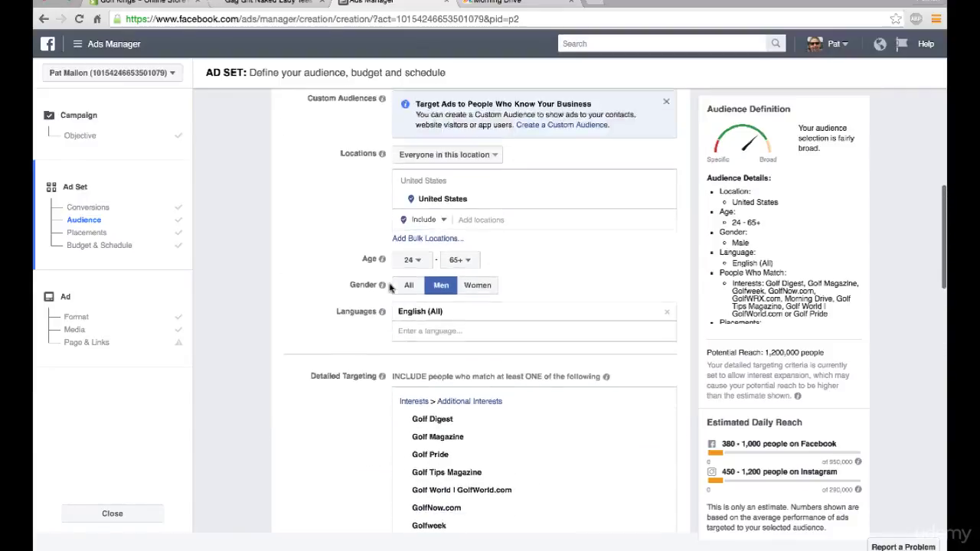
pyautogui.scroll(4, 389, 288)
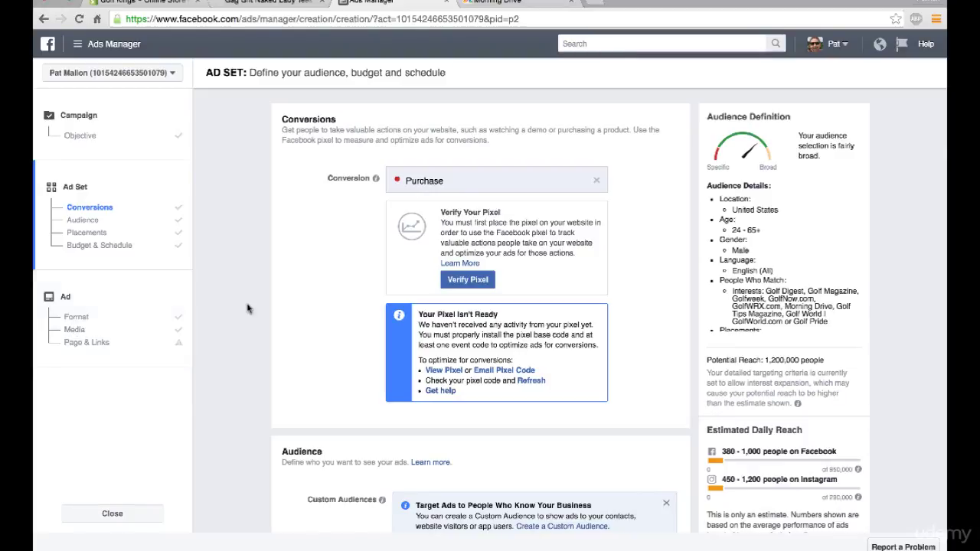
# Switch the ad set to edited placements and keep only Facebook Feeds, excluding Right Column, Instagram and Audience Network
pyautogui.click(98, 233)
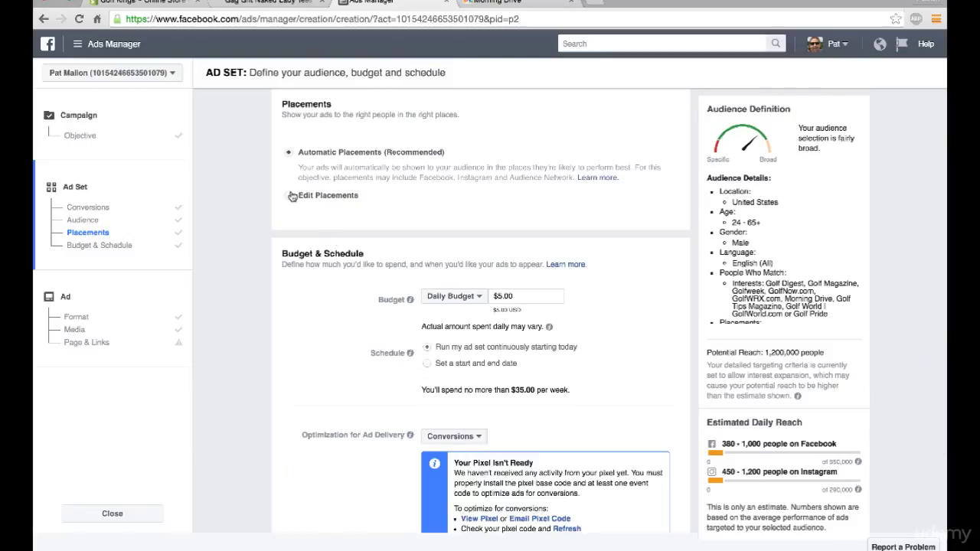
pyautogui.click(289, 198)
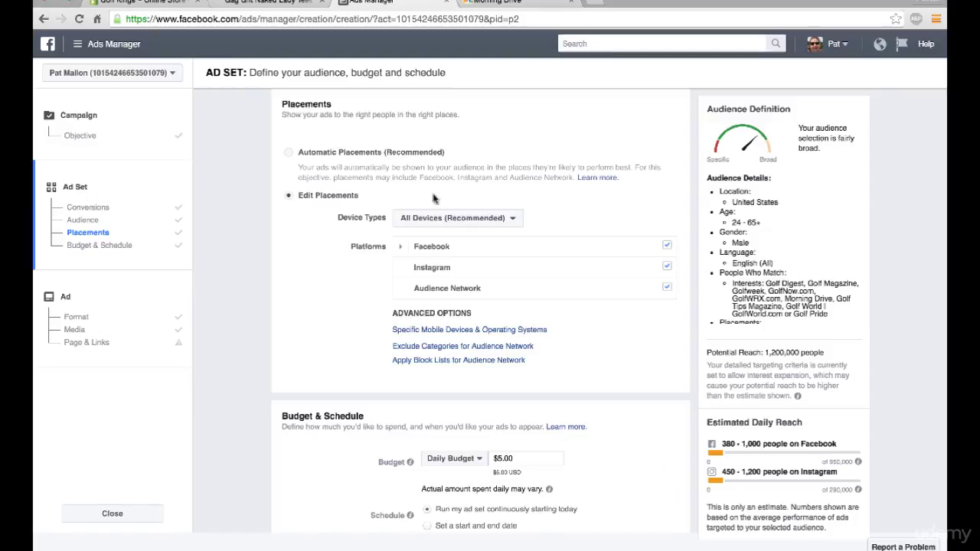
pyautogui.click(666, 267)
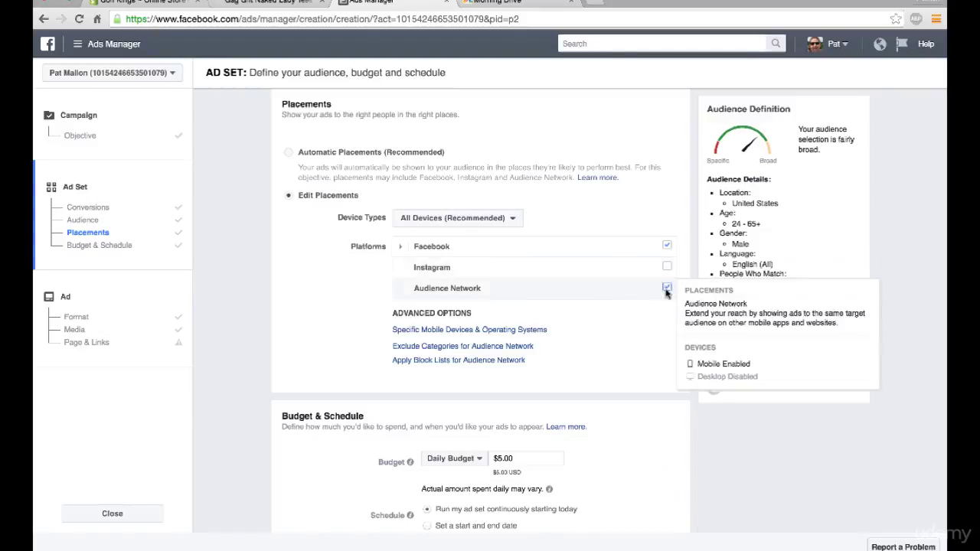
pyautogui.click(667, 288)
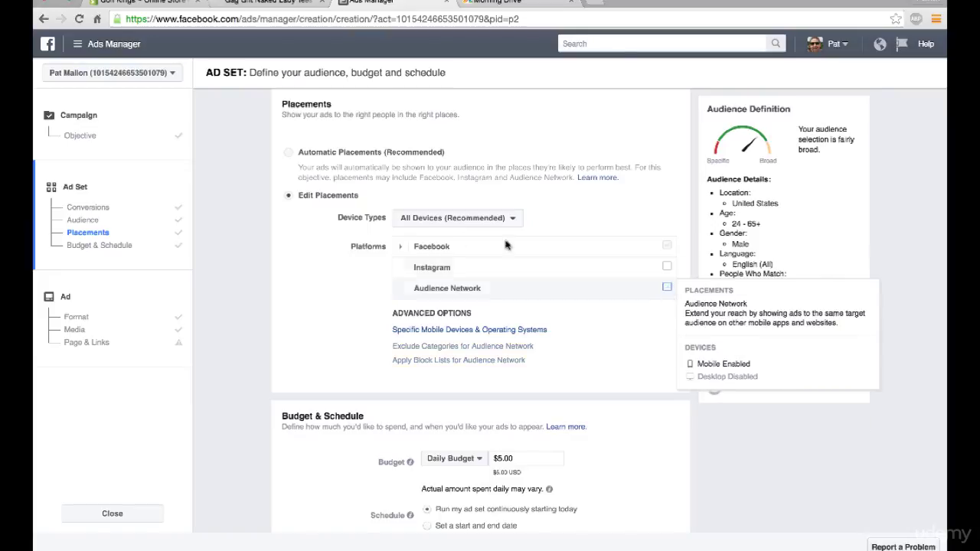
pyautogui.click(400, 247)
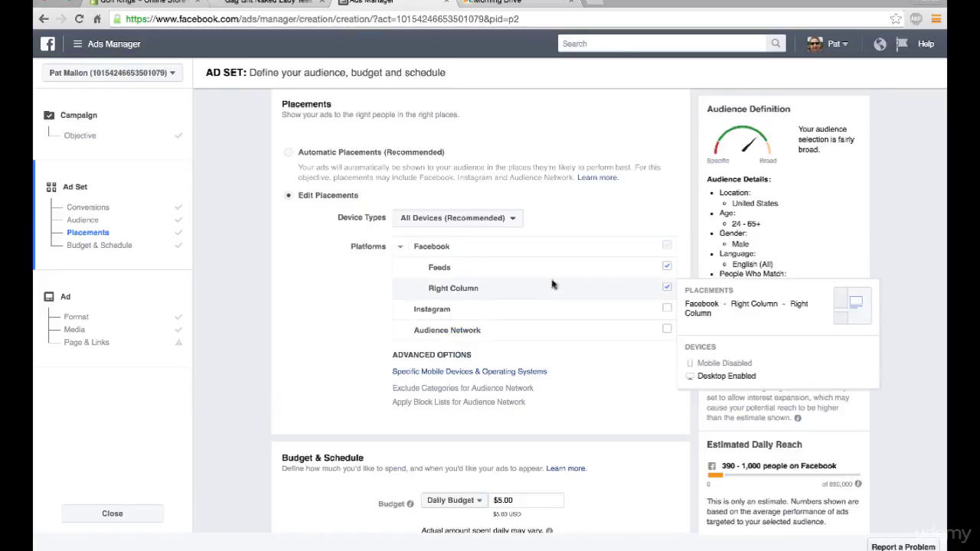
pyautogui.click(666, 289)
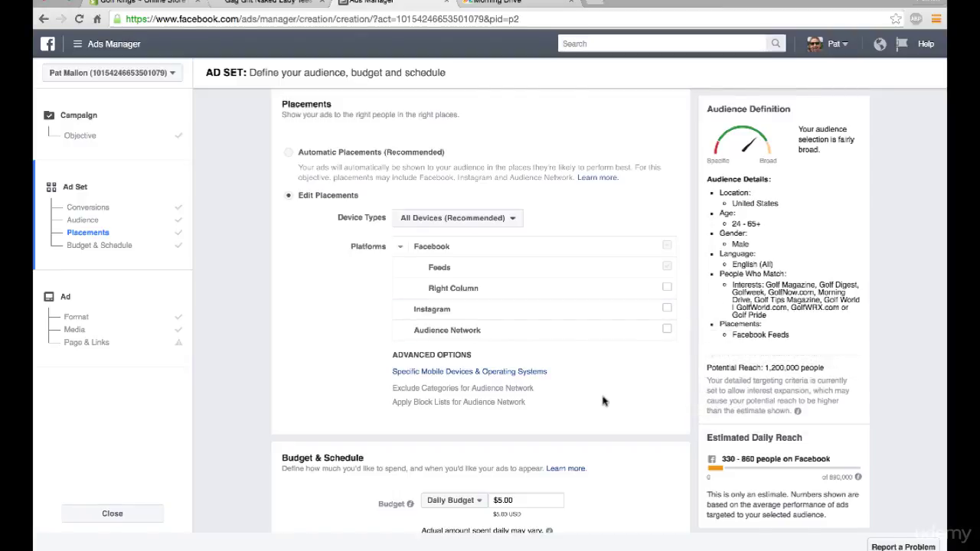
pyautogui.scroll(3, 541, 385)
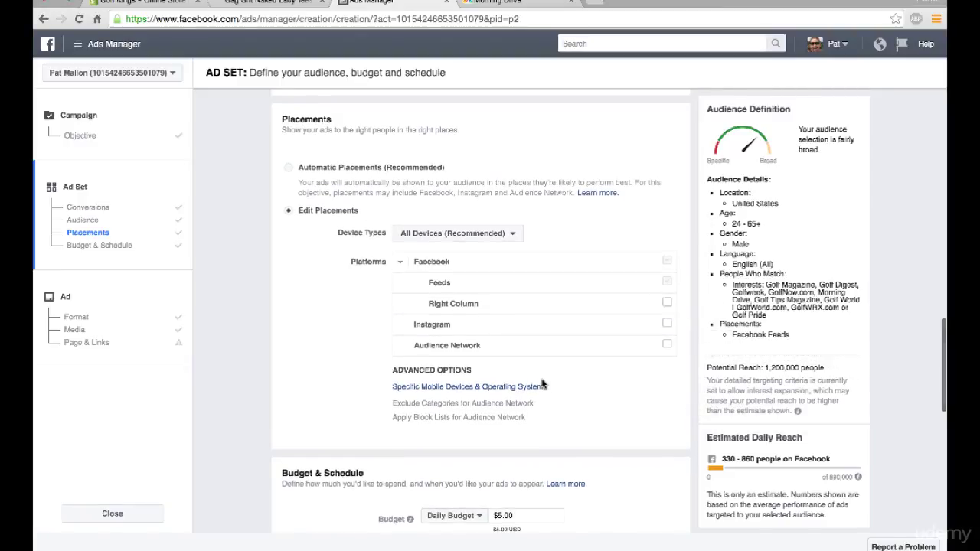
pyautogui.click(77, 317)
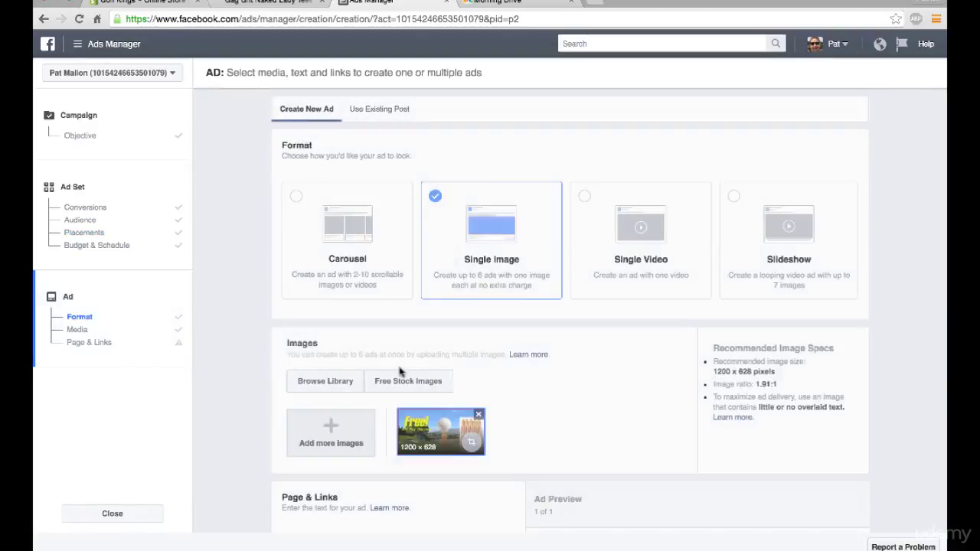
pyautogui.scroll(-5, 590, 335)
pyautogui.scroll(-4, 631, 353)
pyautogui.scroll(-1, 631, 353)
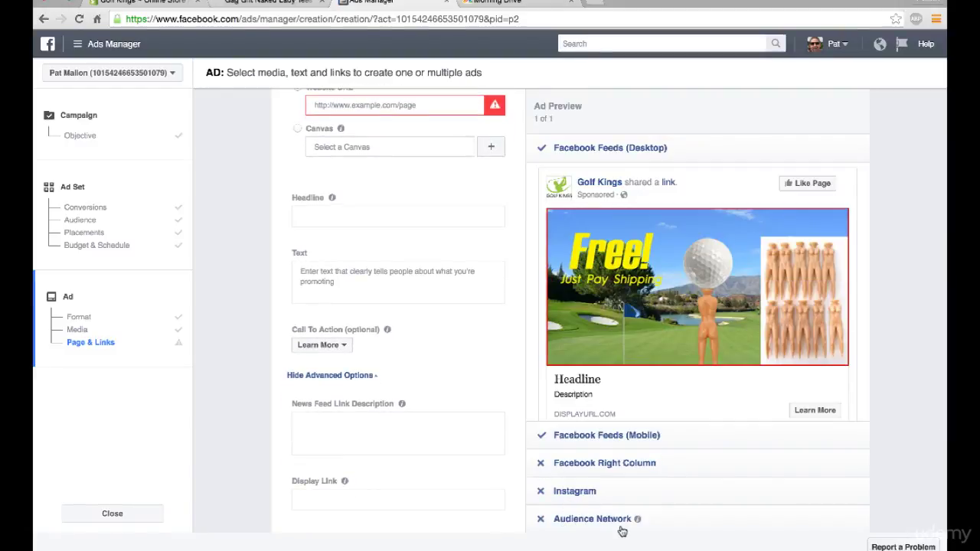
pyautogui.scroll(3, 603, 484)
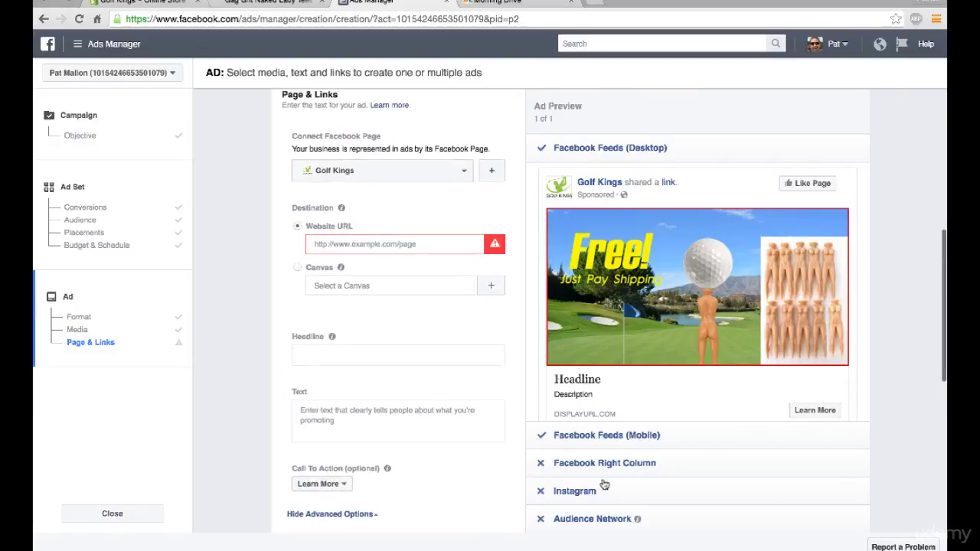
pyautogui.click(270, 5)
pyautogui.click(286, 19)
pyautogui.press('super+c')
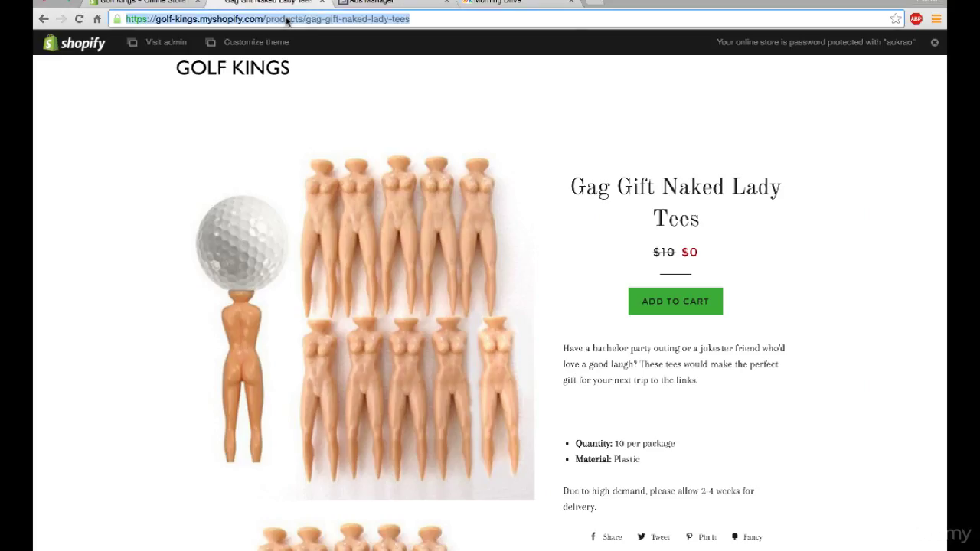
pyautogui.click(375, 4)
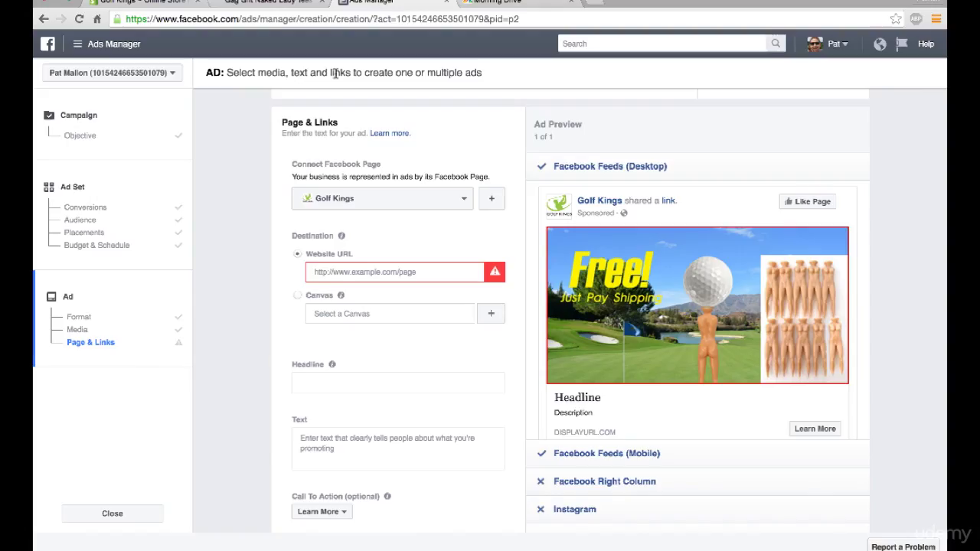
pyautogui.click(348, 272)
pyautogui.press('super+v')
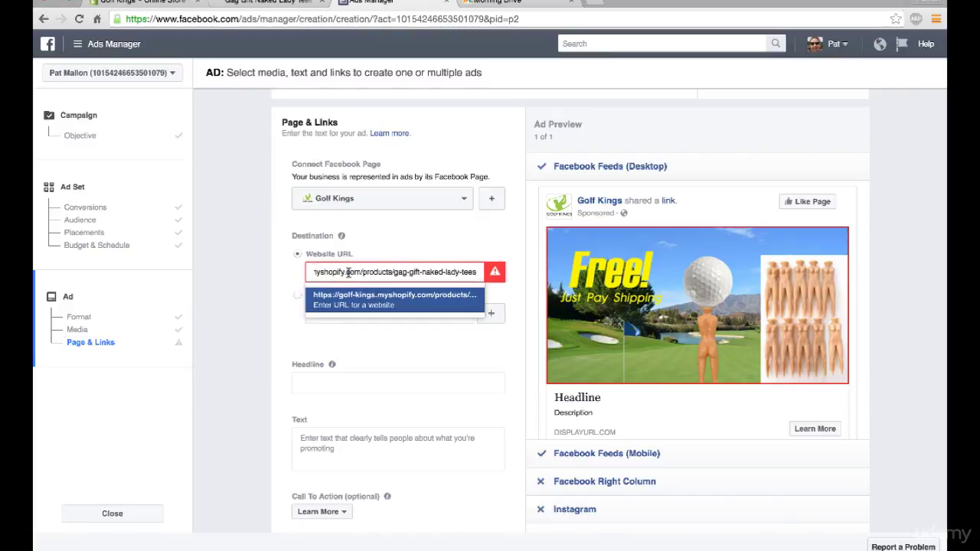
pyautogui.click(399, 257)
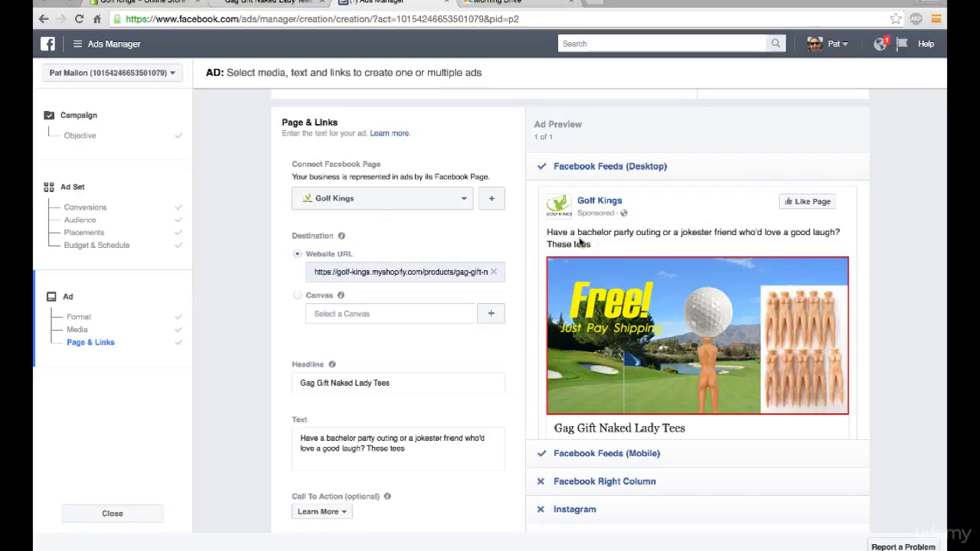
# Replace the ad's text with the opening question "Need a good laugh the next time your on the tee?"
pyautogui.scroll(-2, 575, 241)
pyautogui.scroll(1, 574, 242)
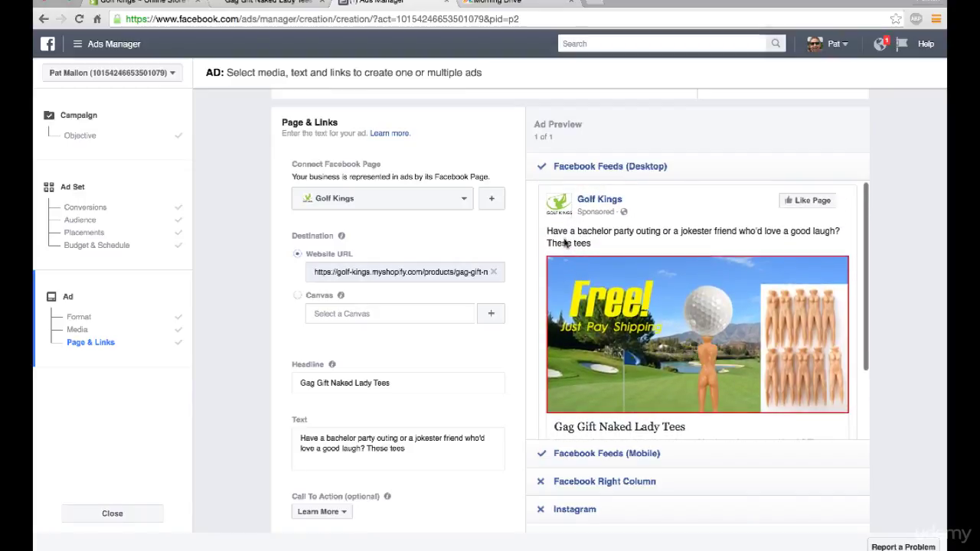
pyautogui.scroll(-1, 553, 241)
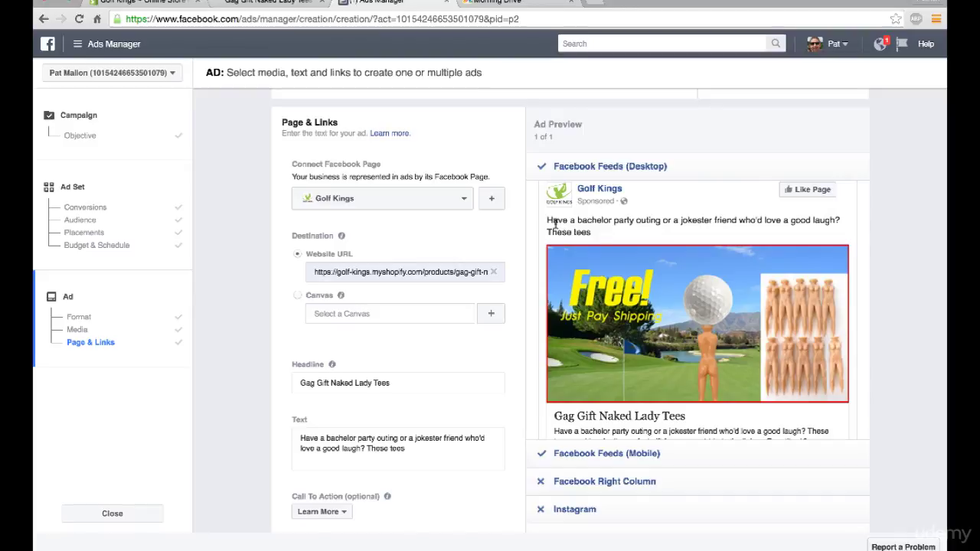
pyautogui.scroll(-1, 556, 227)
pyautogui.scroll(1, 556, 227)
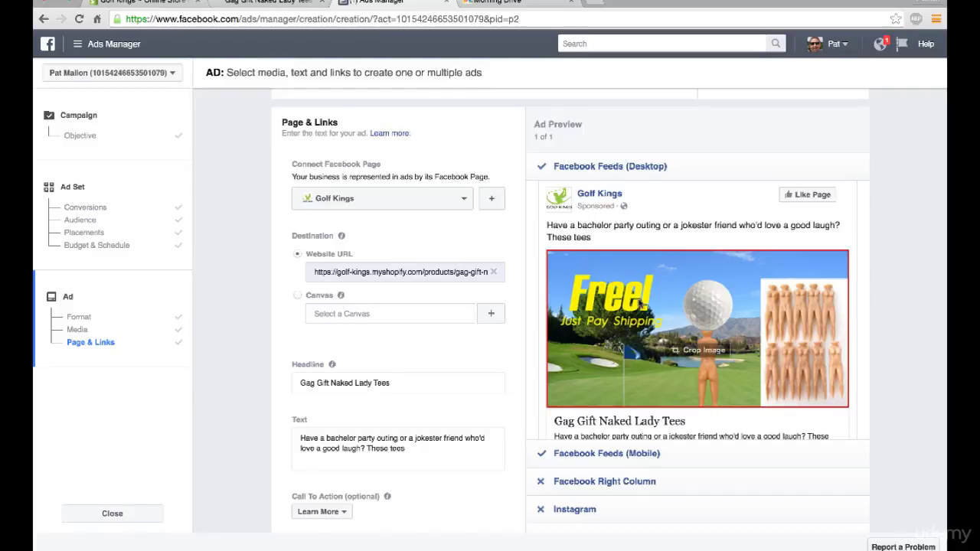
pyautogui.click(368, 450)
pyautogui.doubleClick(367, 450)
pyautogui.hotkey('ctrl', 'a')
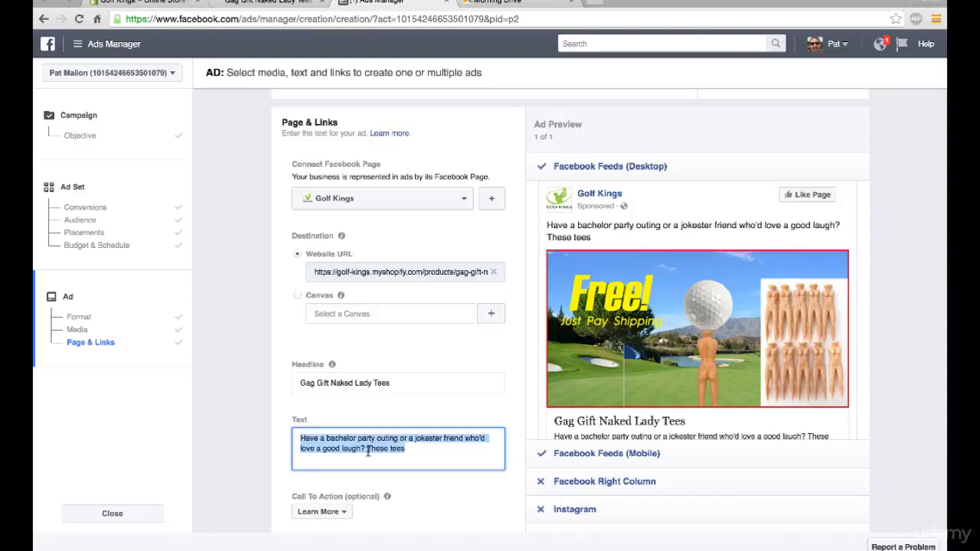
pyautogui.write('Ne')
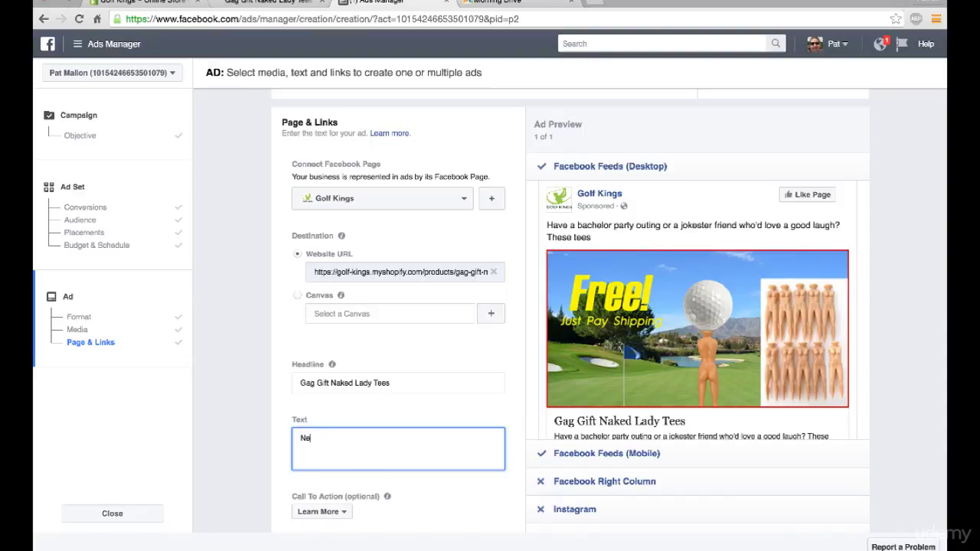
pyautogui.write('ed a good laugh n')
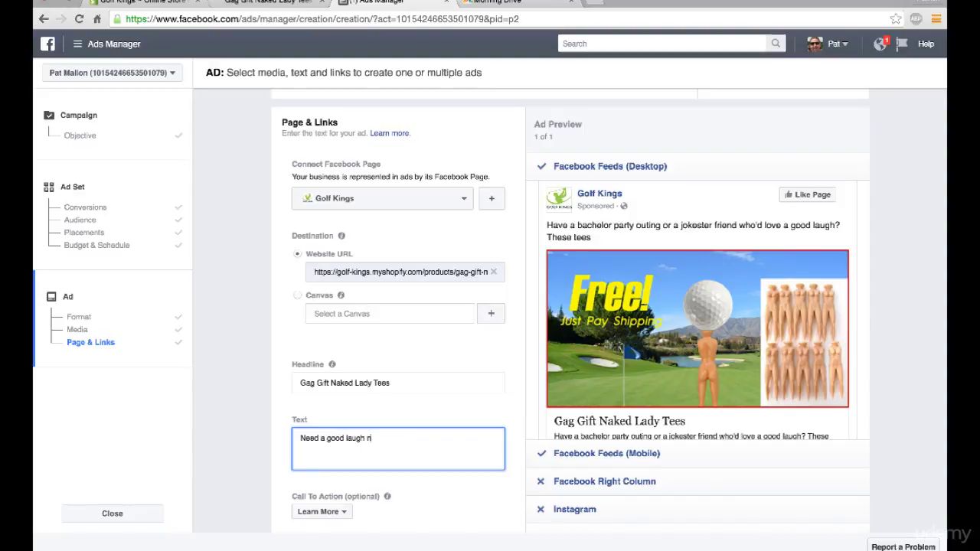
pyautogui.write('ext time')
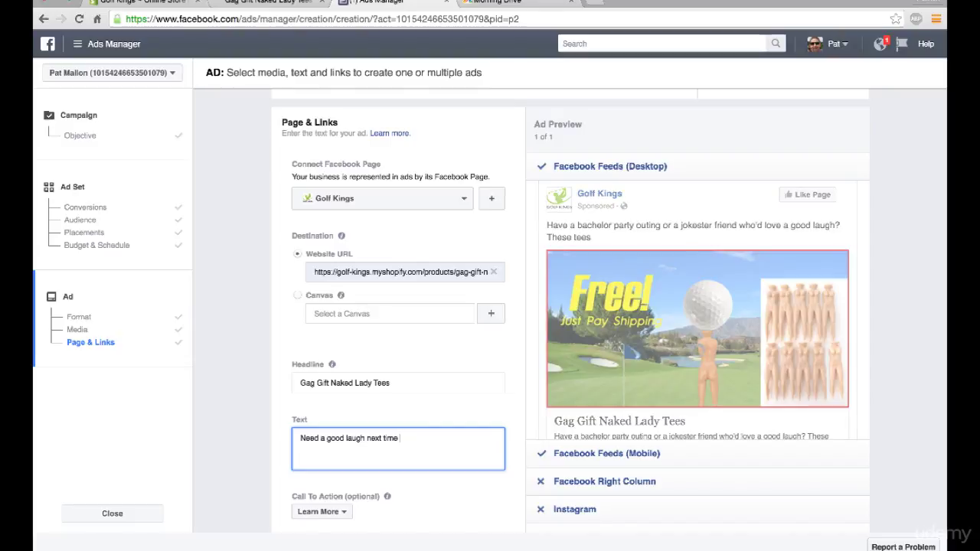
pyautogui.press('BackSpace')
pyautogui.press('BackSpace')
pyautogui.press('BackSpace')
pyautogui.press('BackSpace')
pyautogui.press('BackSpace')
pyautogui.press('BackSpace')
pyautogui.press('BackSpace')
pyautogui.press('BackSpace')
pyautogui.press('BackSpace')
pyautogui.press('BackSpace')
pyautogui.press('BackSpace')
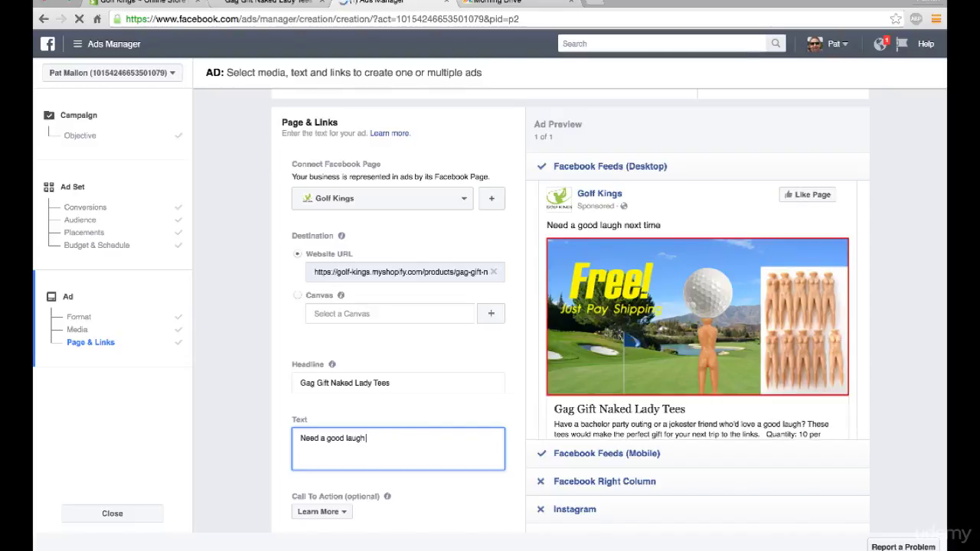
pyautogui.write('the next timeyour on the tee? G')
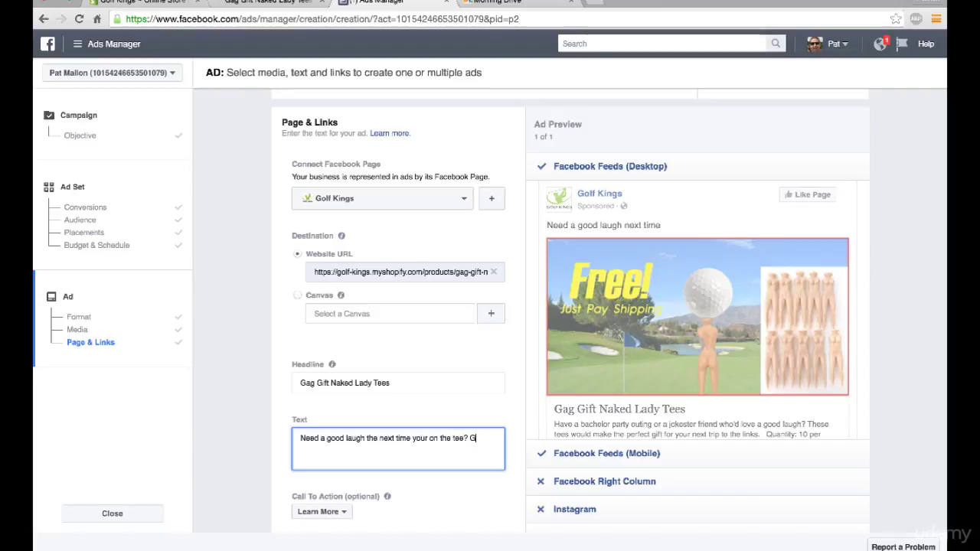
# Complete the ad's text with "Grab these novelty tees today for FREE. Just pay the shipping."
pyautogui.write('rab these')
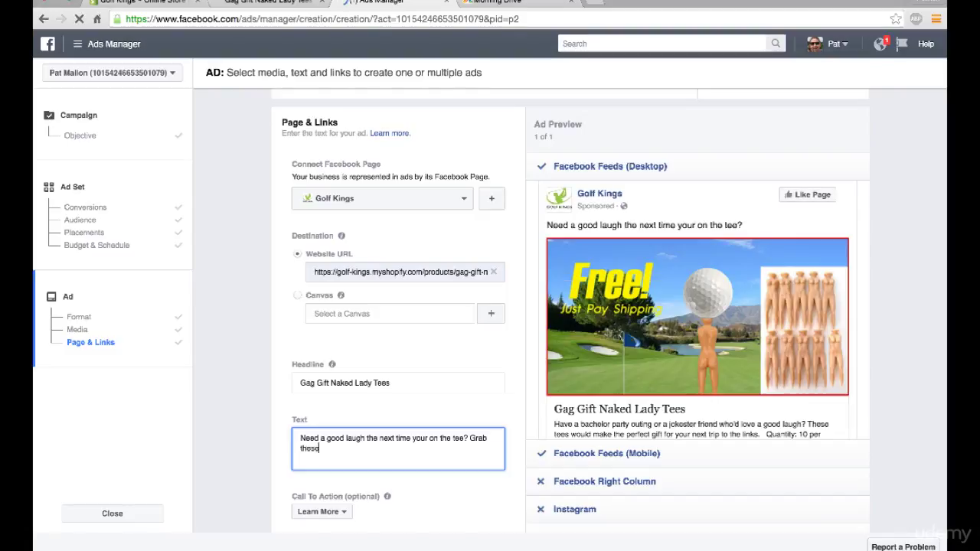
pyautogui.write(' n')
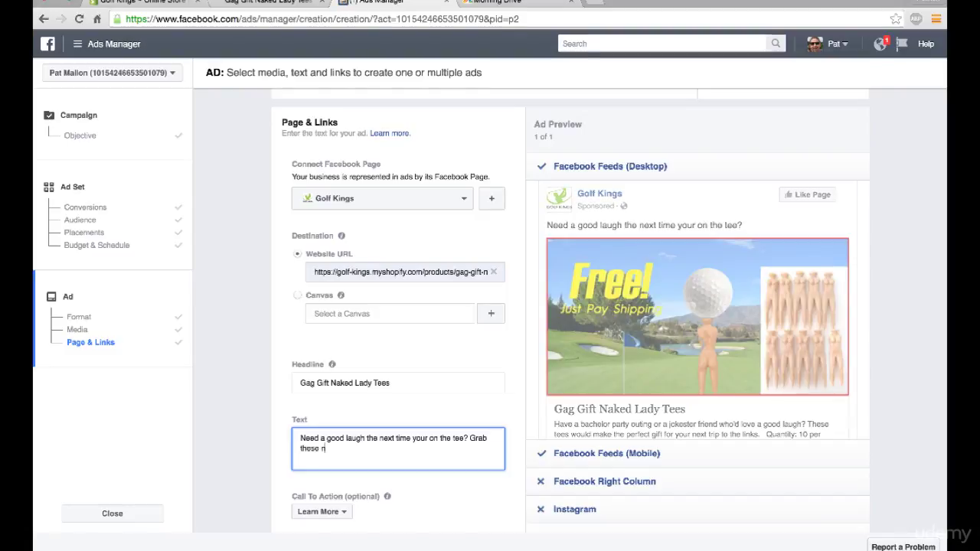
pyautogui.write('owelty tees')
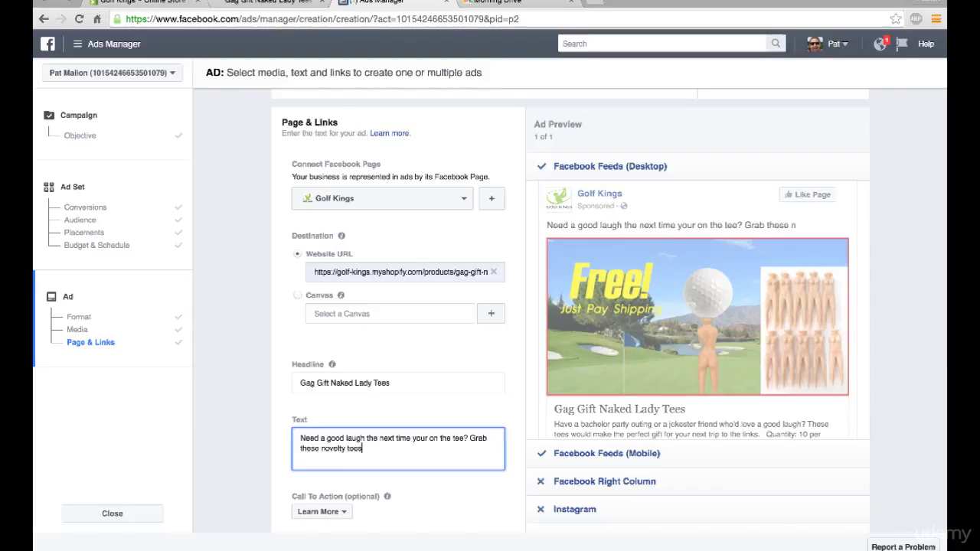
pyautogui.write('today for FREE')
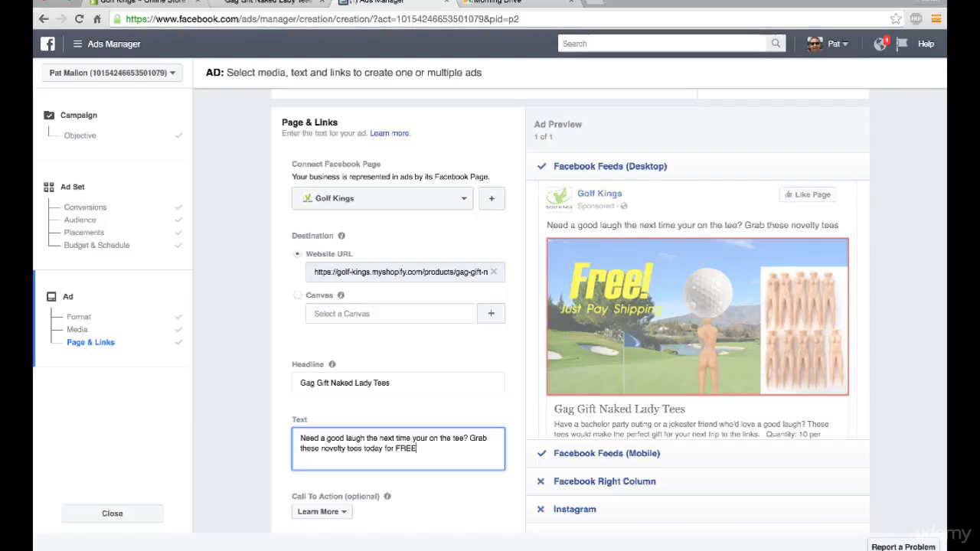
pyautogui.write(' (')
pyautogui.write('Just pay the')
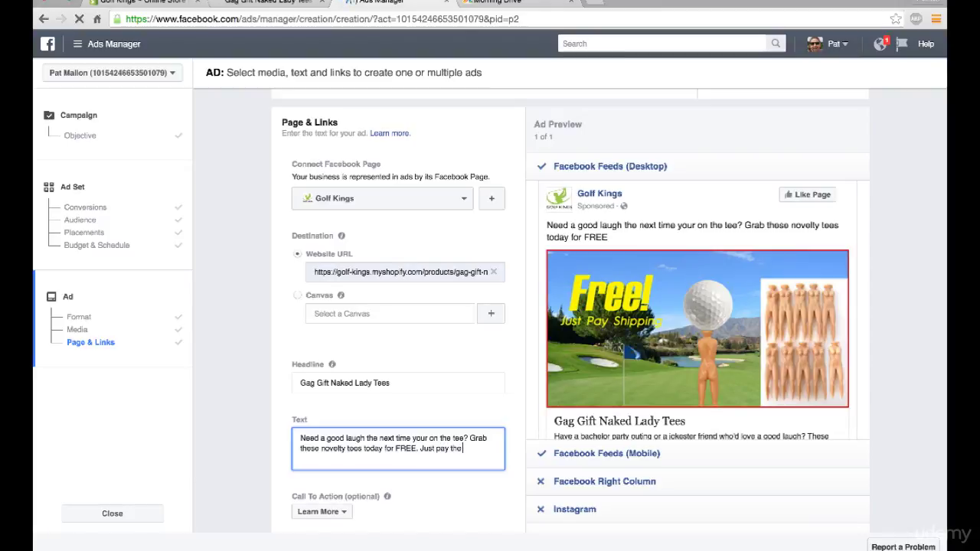
pyautogui.write(' shipping.')
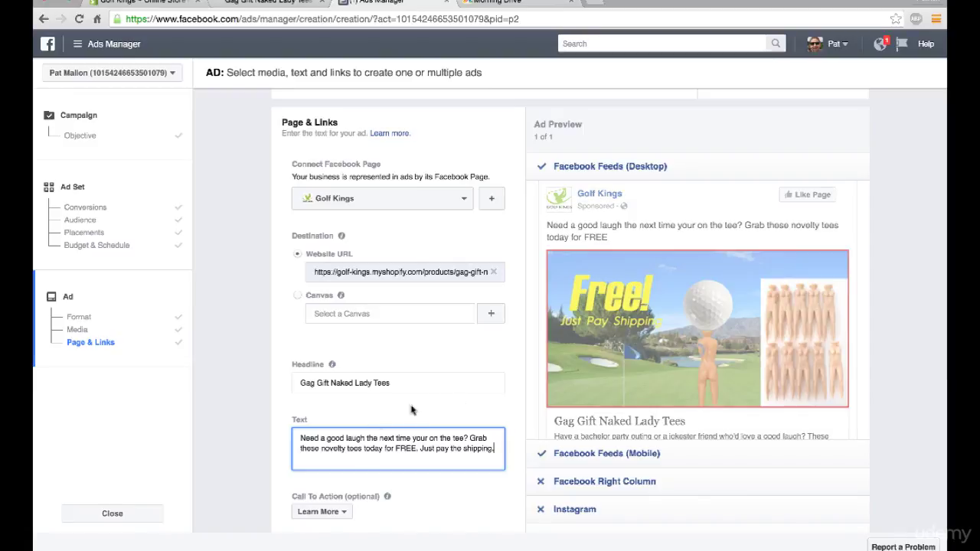
# Change the ad's headline to "FREE! Just Pay Shipping"
pyautogui.scroll(-1, 372, 420)
pyautogui.click(353, 348)
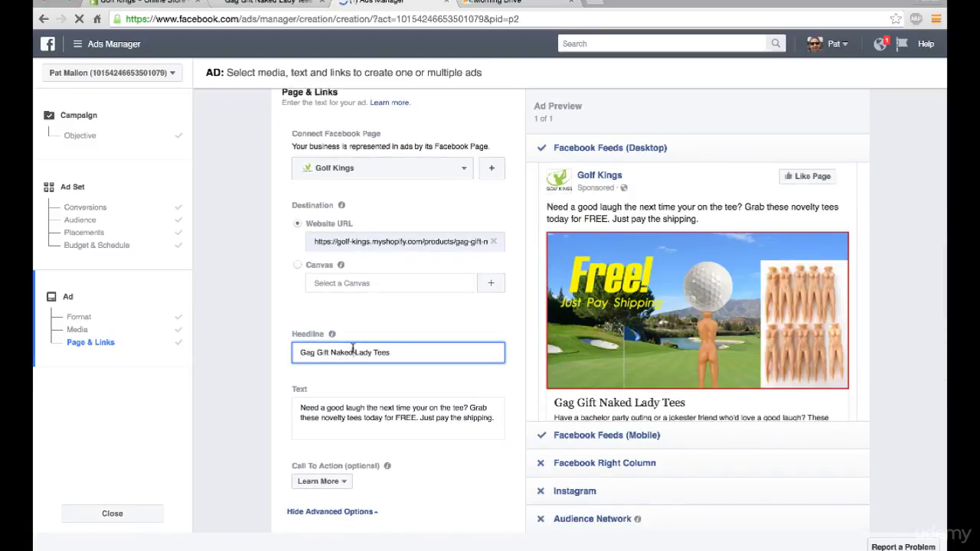
pyautogui.hotkey('ctrl', 'a')
pyautogui.write('FREE')
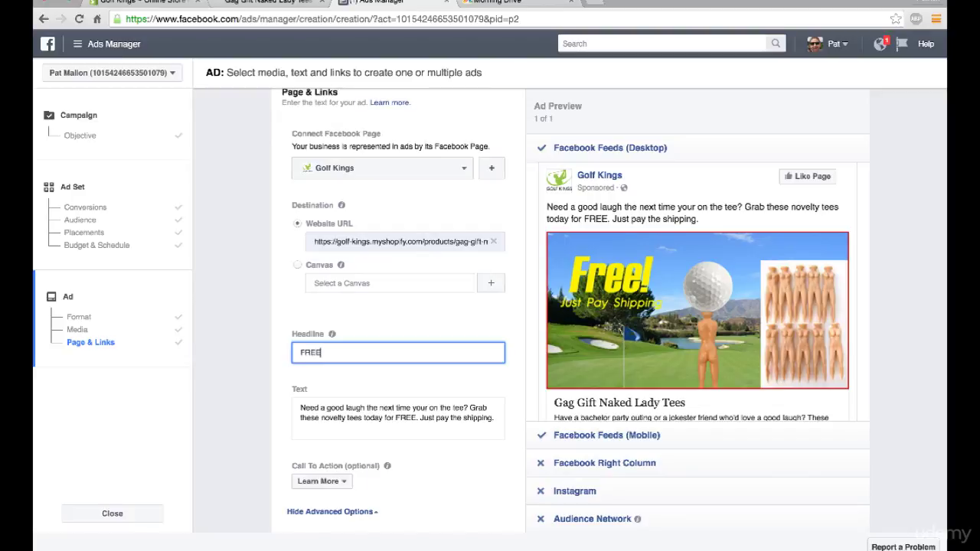
pyautogui.write('!')
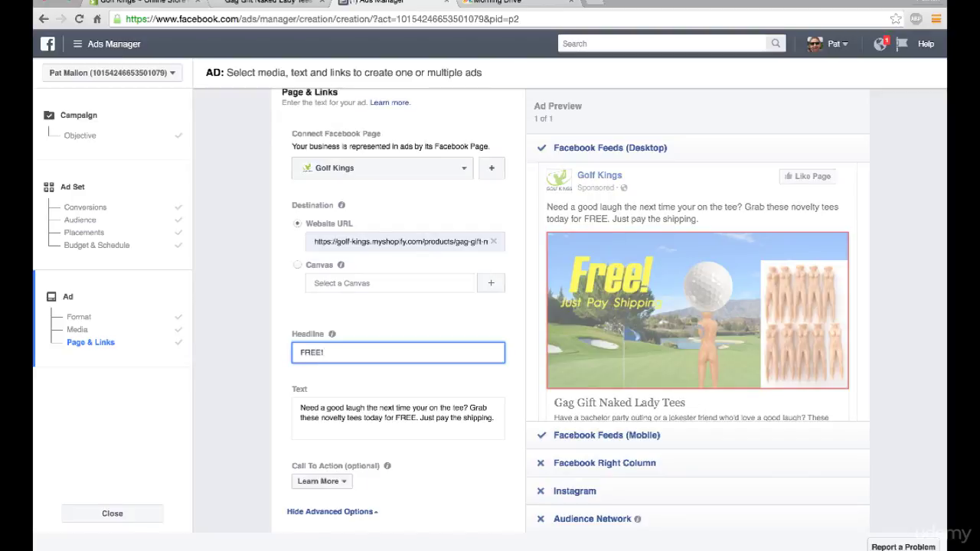
pyautogui.write(' Just Pay')
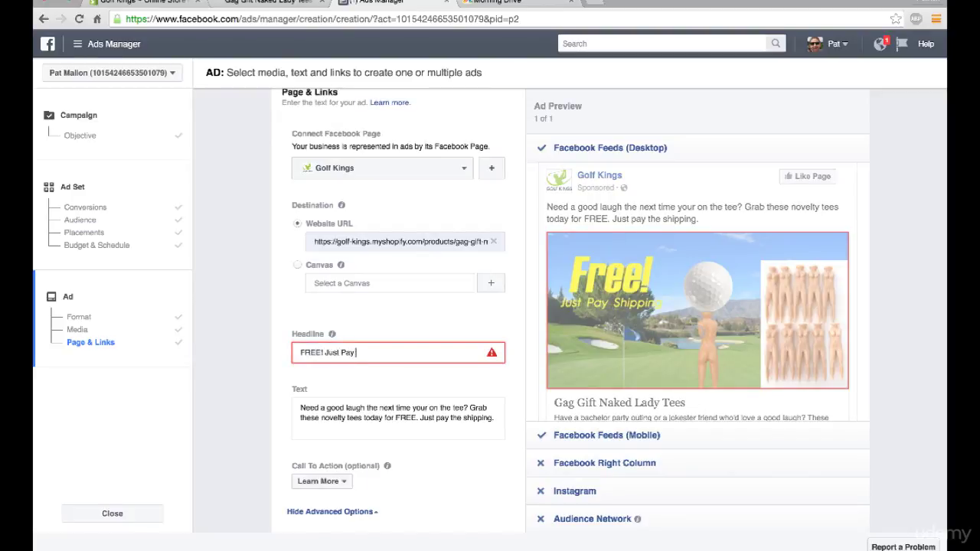
pyautogui.write(' Shipping')
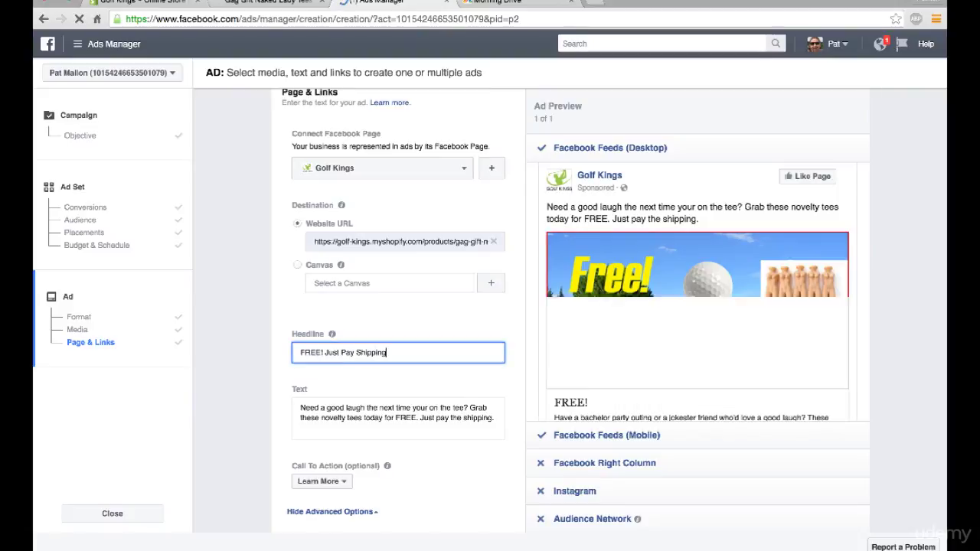
pyautogui.scroll(-2, 466, 393)
pyautogui.scroll(-3, 468, 395)
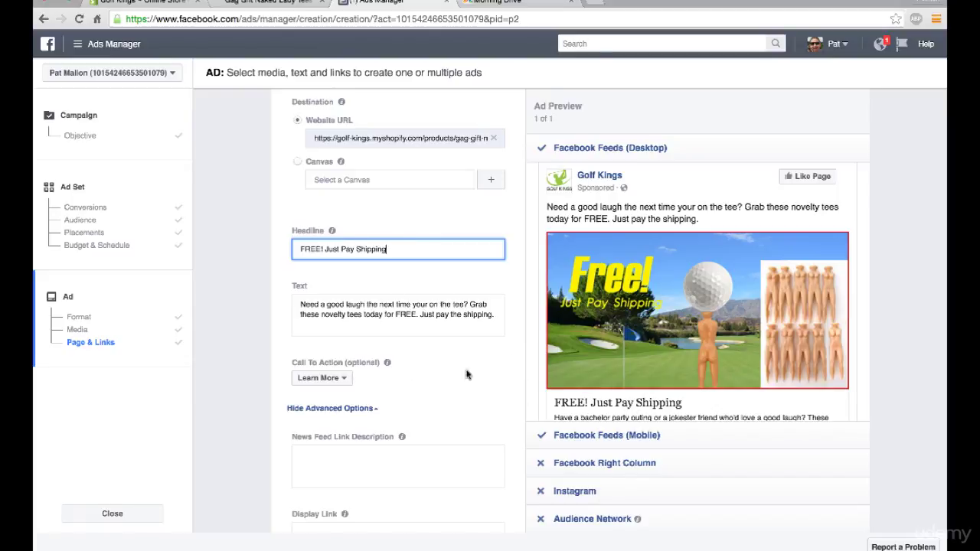
# Examine the advanced options, the website URL's domain and the link shown in the desktop feed preview
pyautogui.scroll(-1, 454, 369)
pyautogui.scroll(-2, 454, 370)
pyautogui.scroll(-2, 578, 295)
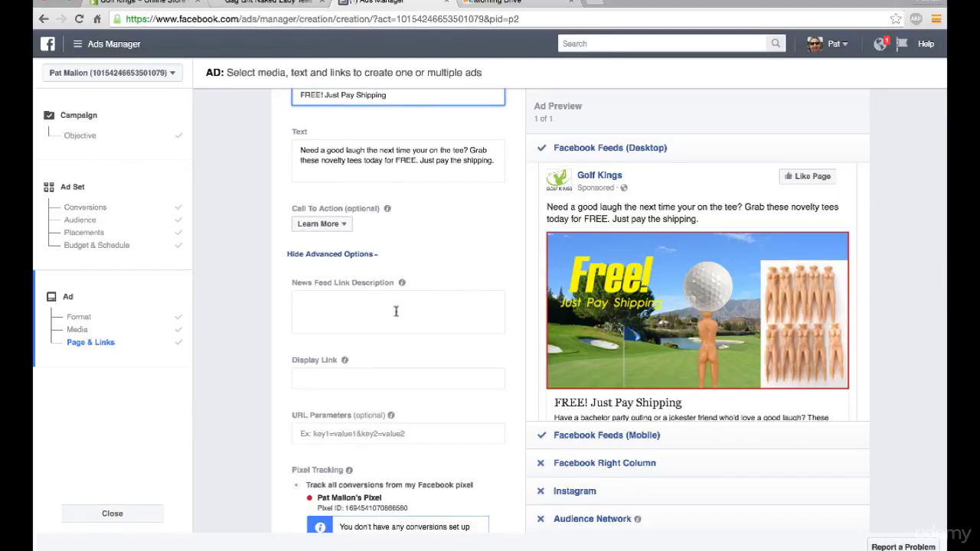
pyautogui.scroll(-3, 391, 319)
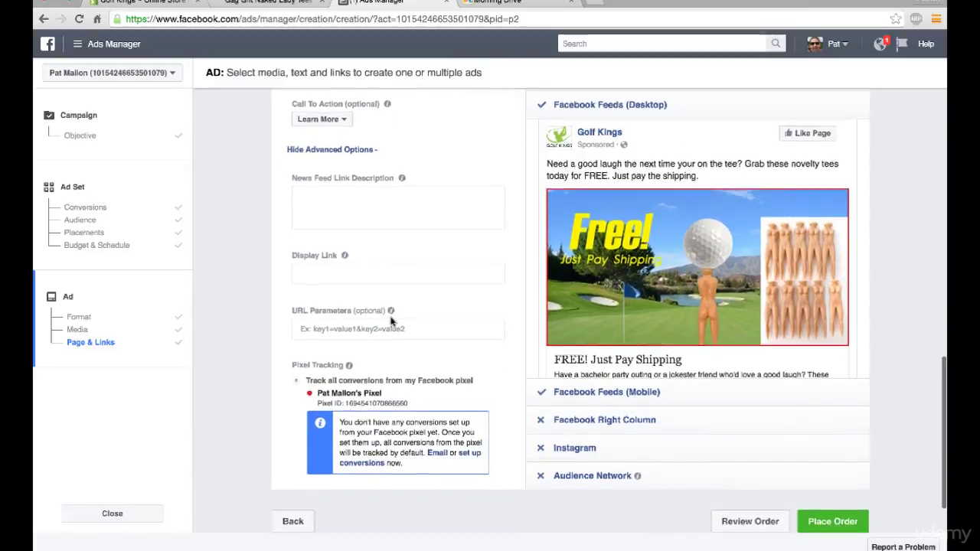
pyautogui.scroll(2, 391, 322)
pyautogui.scroll(8, 390, 322)
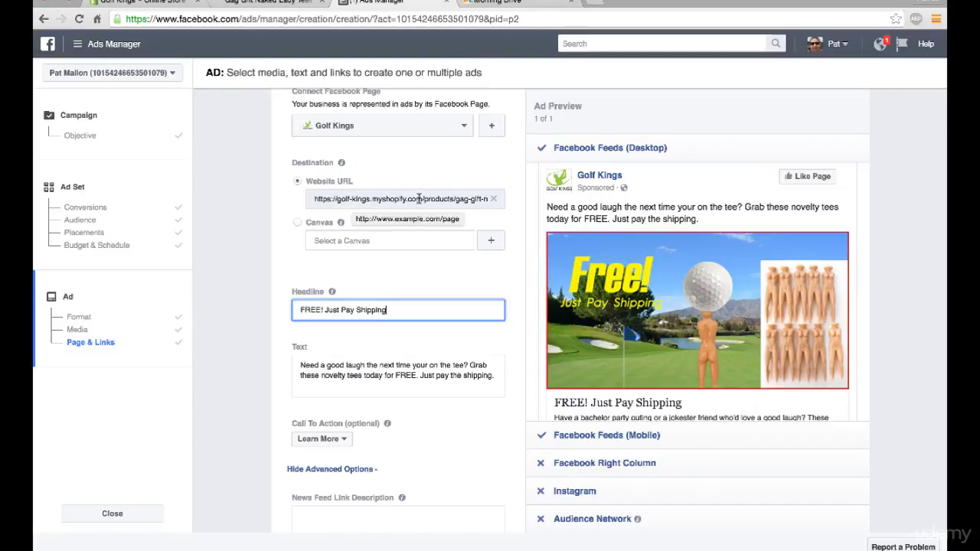
pyautogui.moveTo(421, 199); pyautogui.dragTo(374, 200)
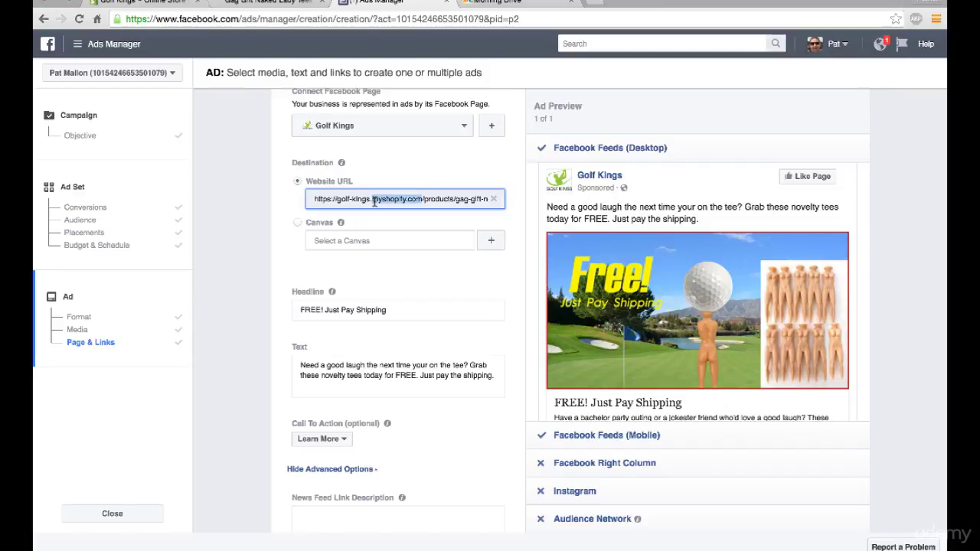
pyautogui.scroll(-4, 375, 201)
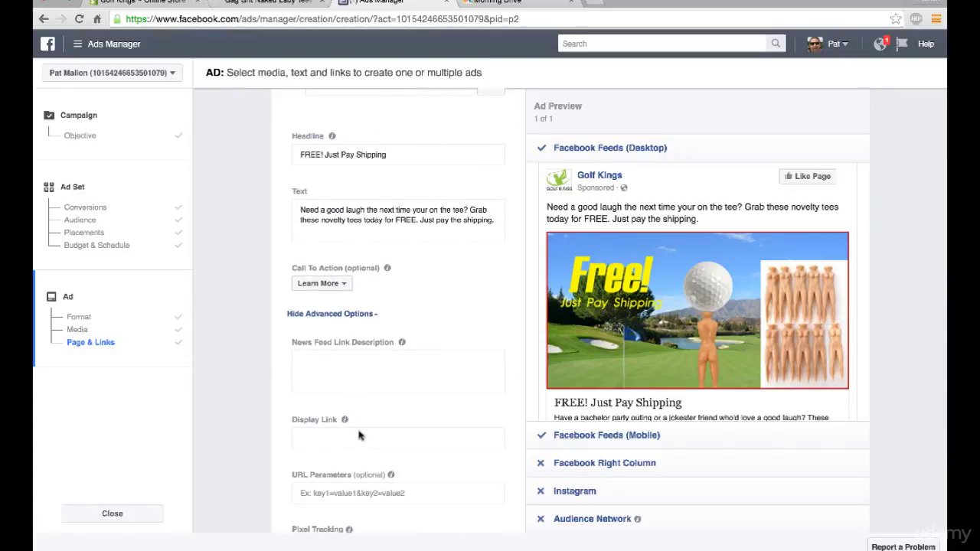
pyautogui.scroll(-2, 359, 435)
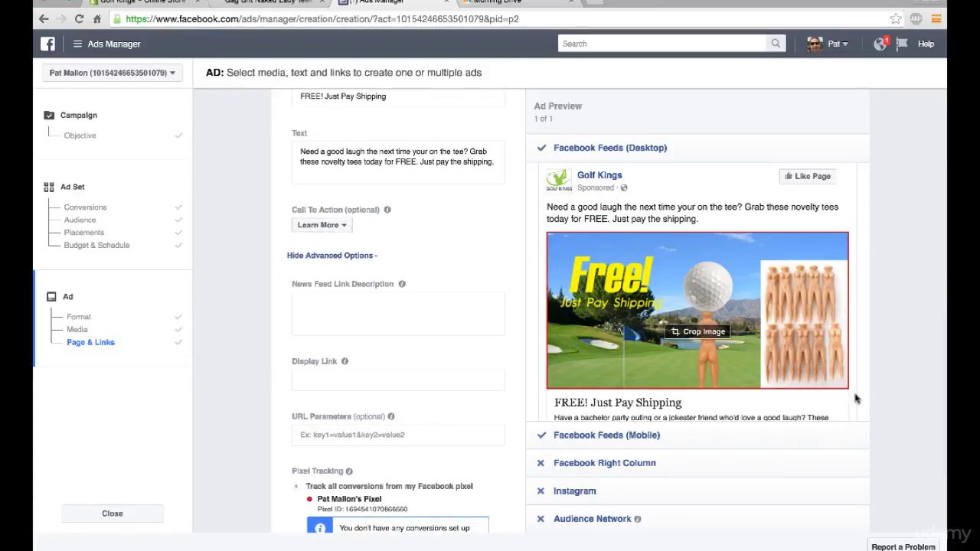
pyautogui.scroll(-2, 862, 345)
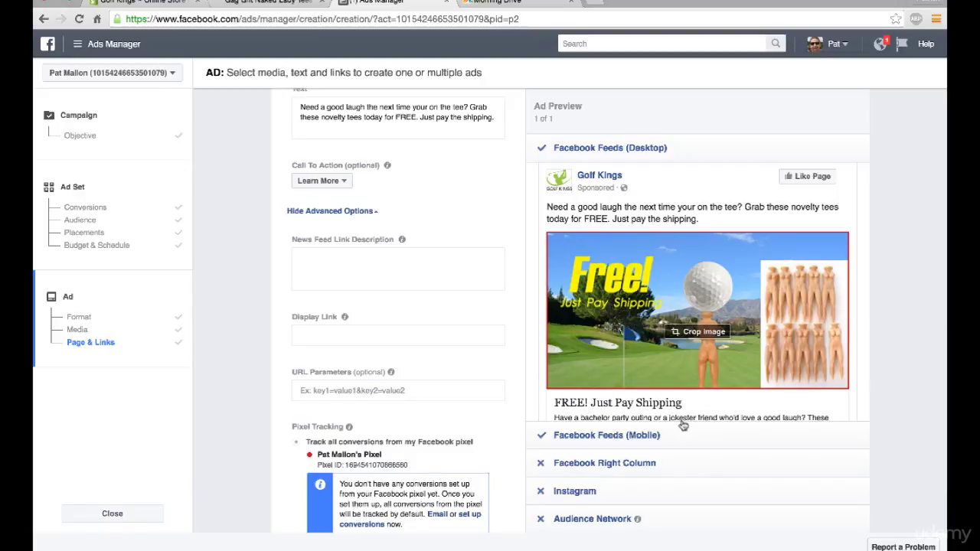
pyautogui.scroll(-3, 676, 416)
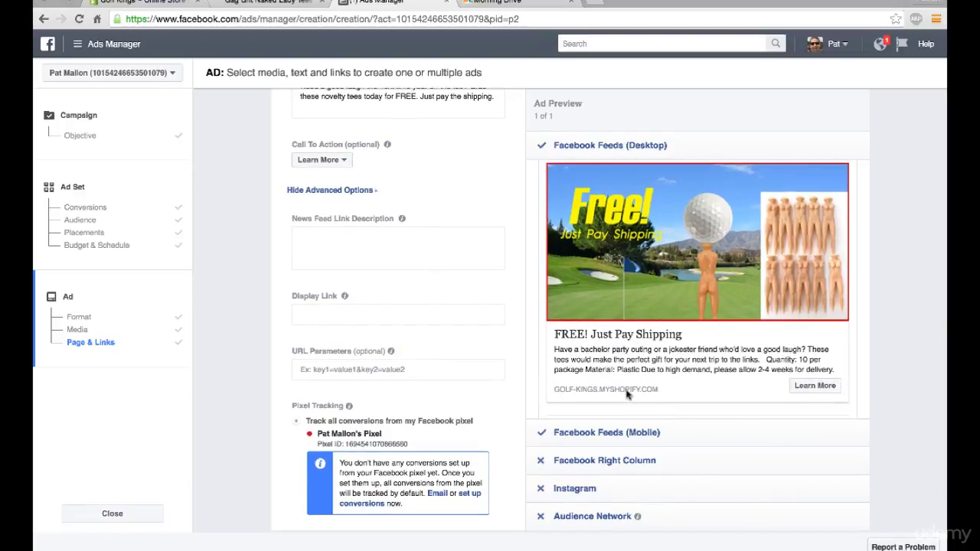
# Set the ad's display link to golfkings.com
pyautogui.click(346, 315)
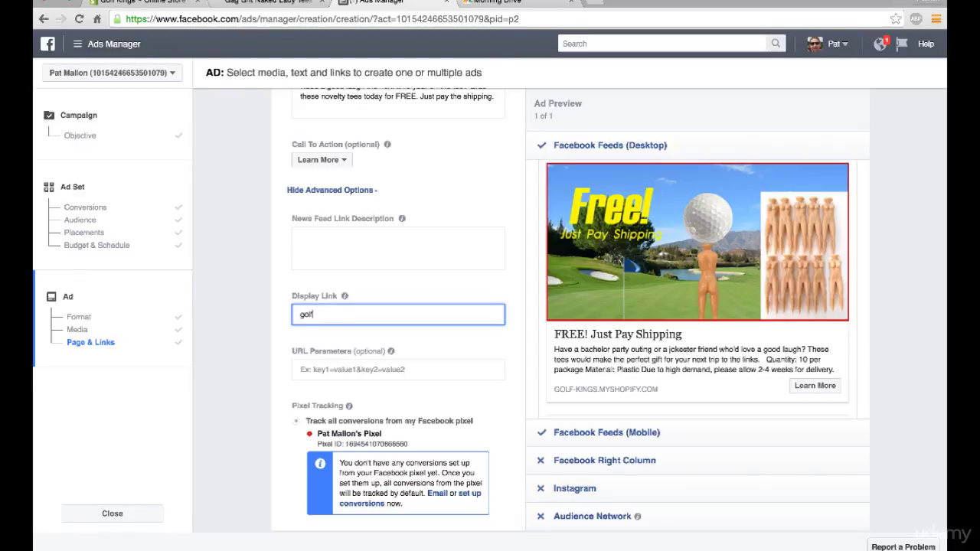
pyautogui.write('golfkings.com')
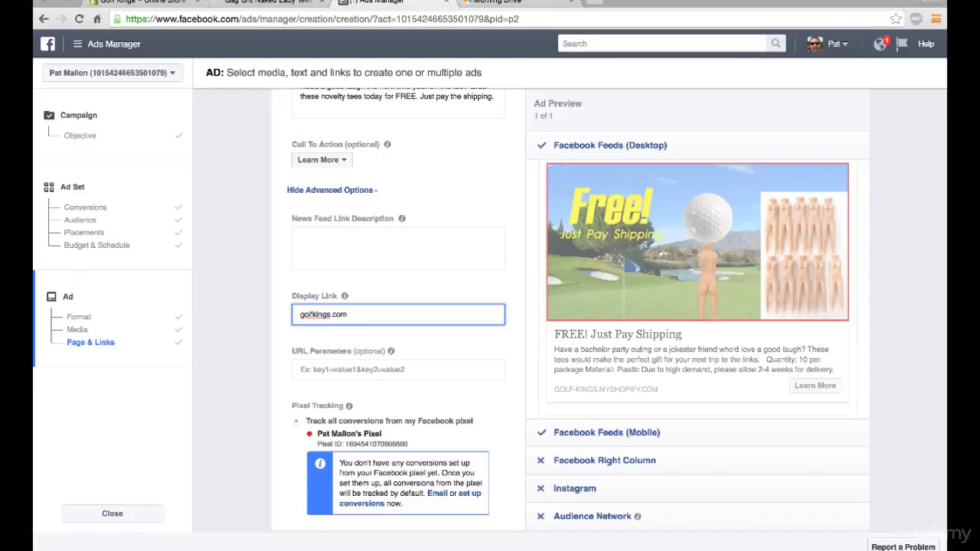
pyautogui.press('Tab')
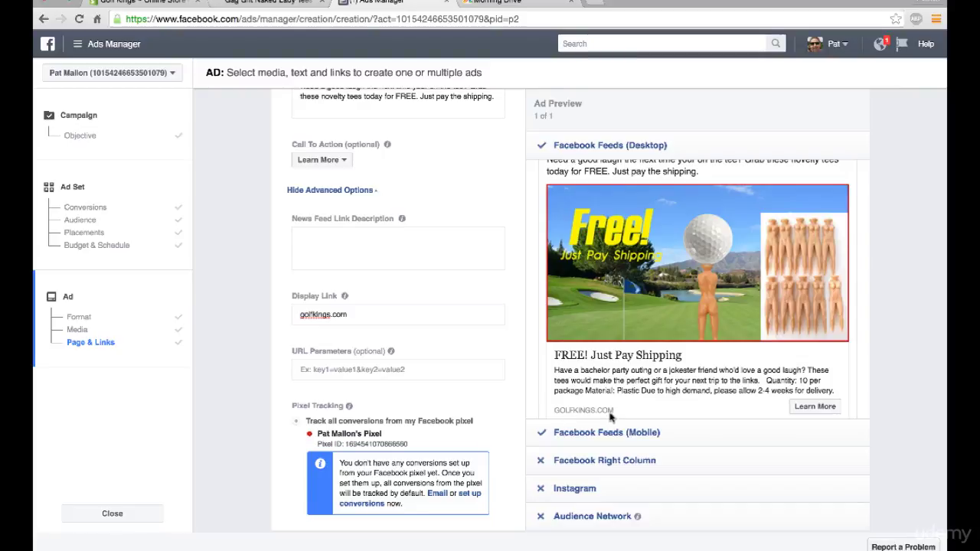
# Change the ad's call to action to Shop Now
pyautogui.scroll(1, 379, 287)
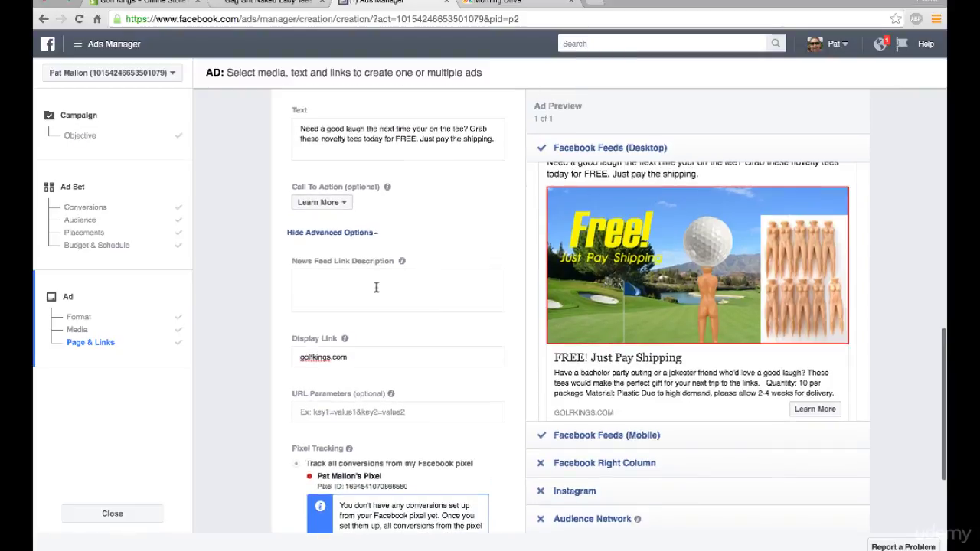
pyautogui.click(329, 203)
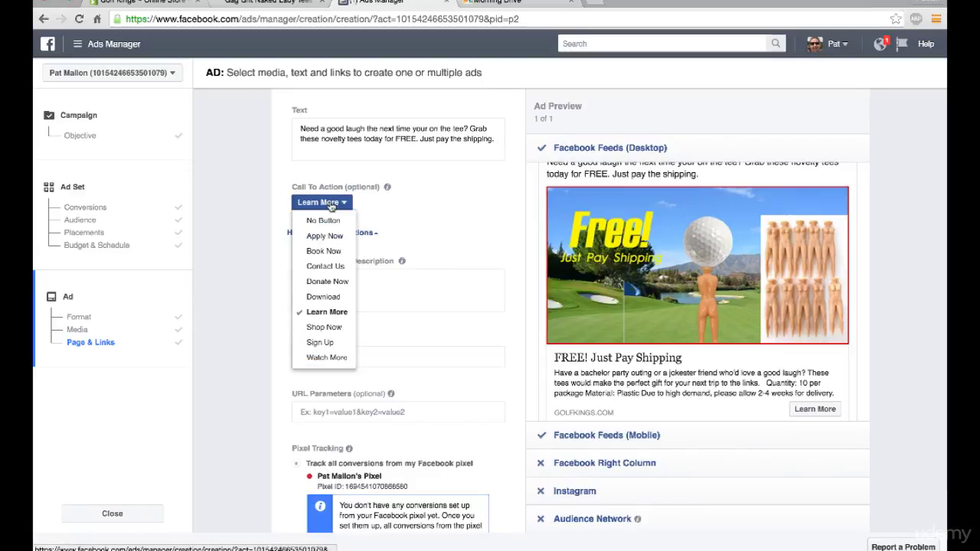
pyautogui.click(325, 327)
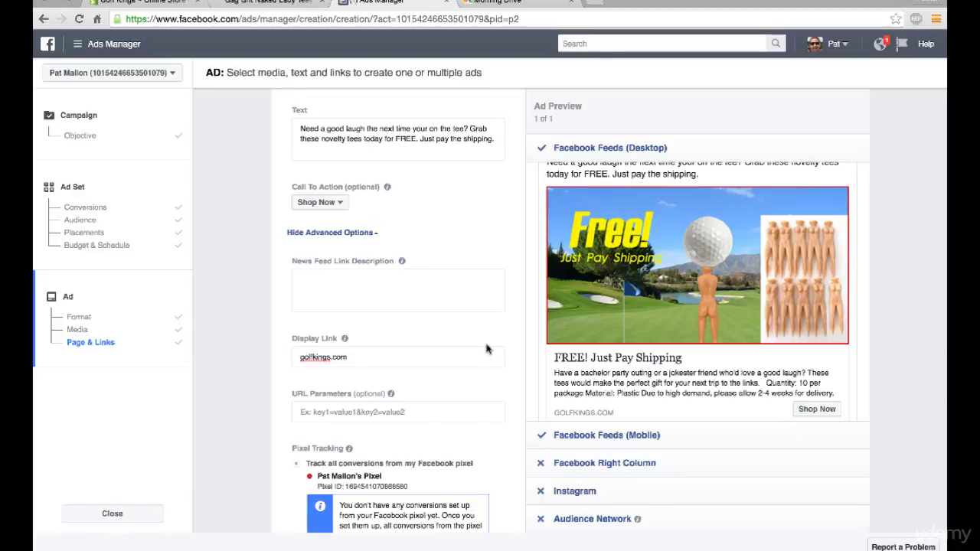
pyautogui.scroll(1, 485, 346)
pyautogui.scroll(-1, 485, 348)
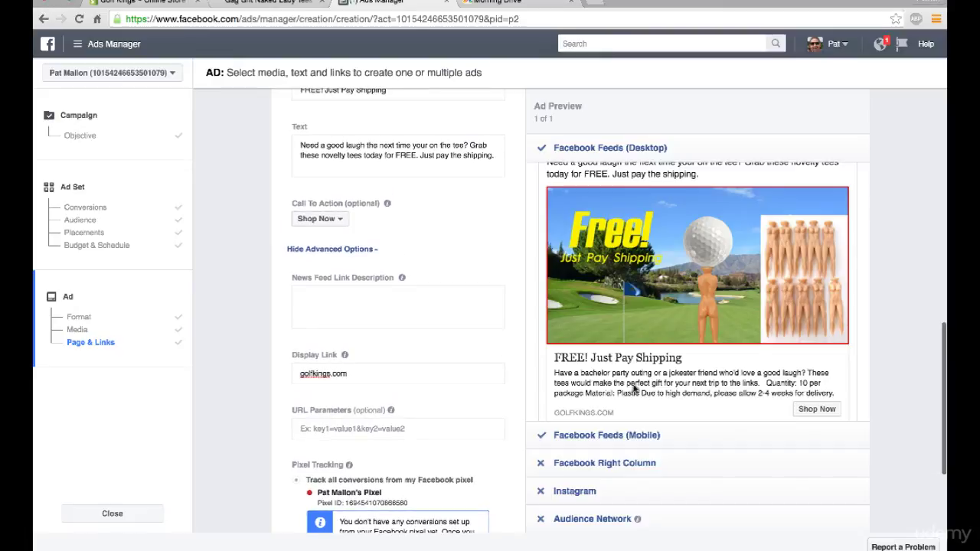
# Set the news feed link description to "The perfect gag gift for the fun-loving golfers you know!"
pyautogui.scroll(-3, 431, 346)
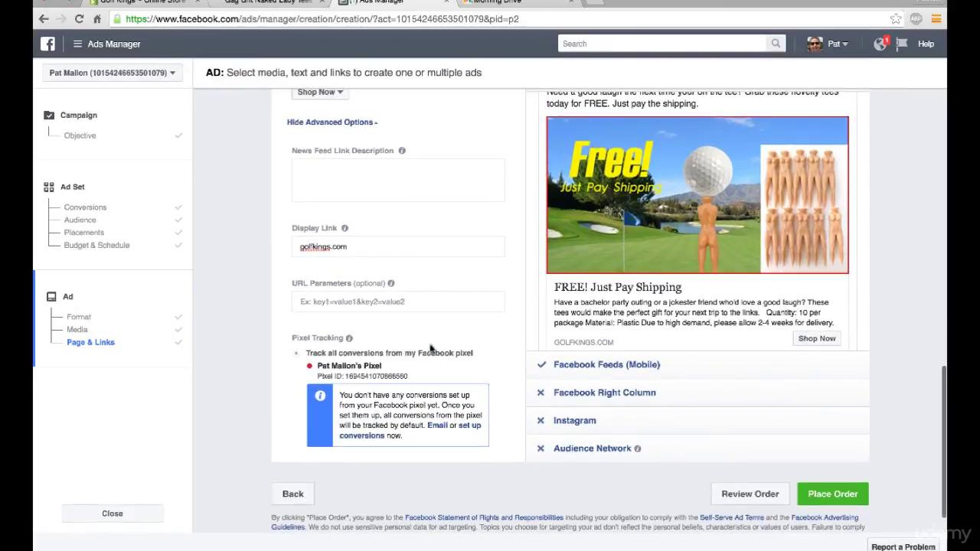
pyautogui.scroll(2, 429, 345)
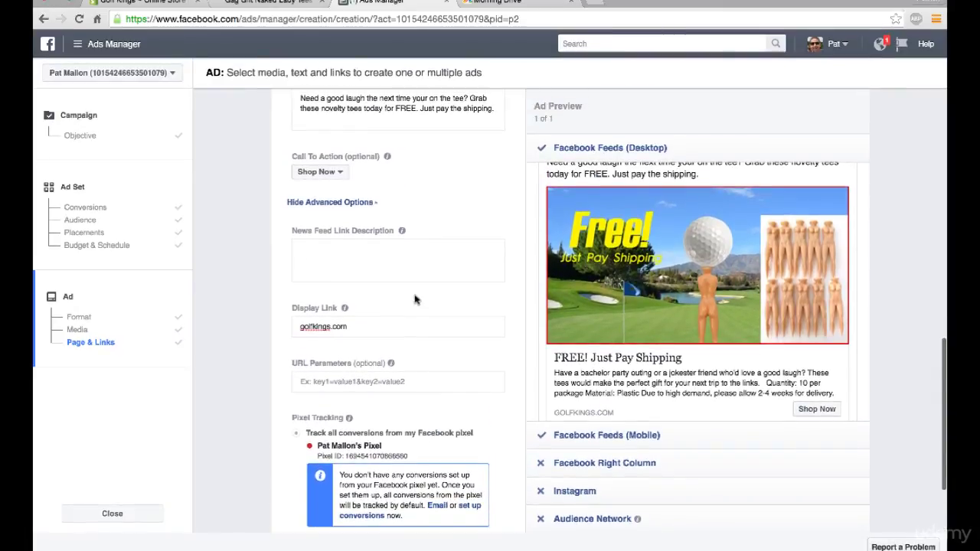
pyautogui.click(342, 250)
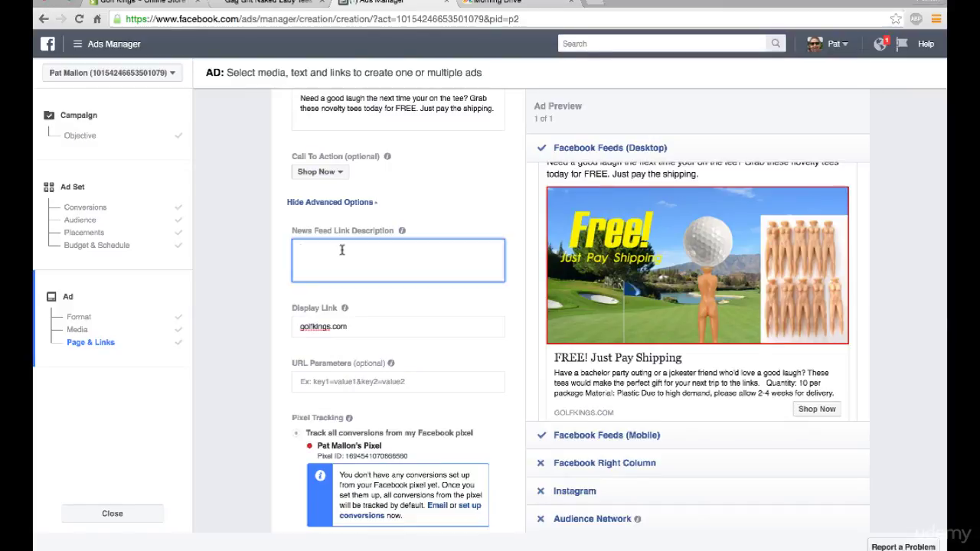
pyautogui.write('The perfect gift for')
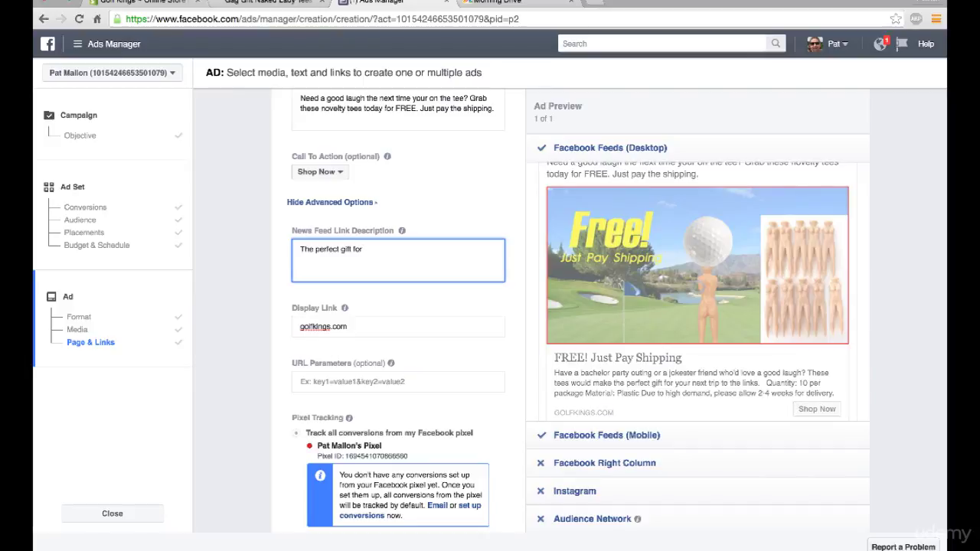
pyautogui.press('BackSpace')
pyautogui.press('BackSpace')
pyautogui.press('BackSpace')
pyautogui.press('BackSpace')
pyautogui.write('ag gift for')
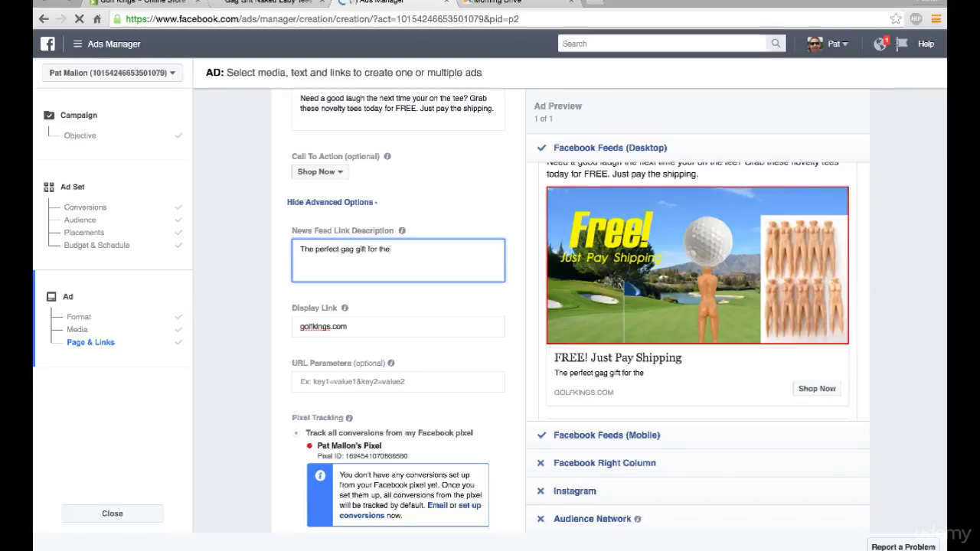
pyautogui.write('fun-loving golfer')
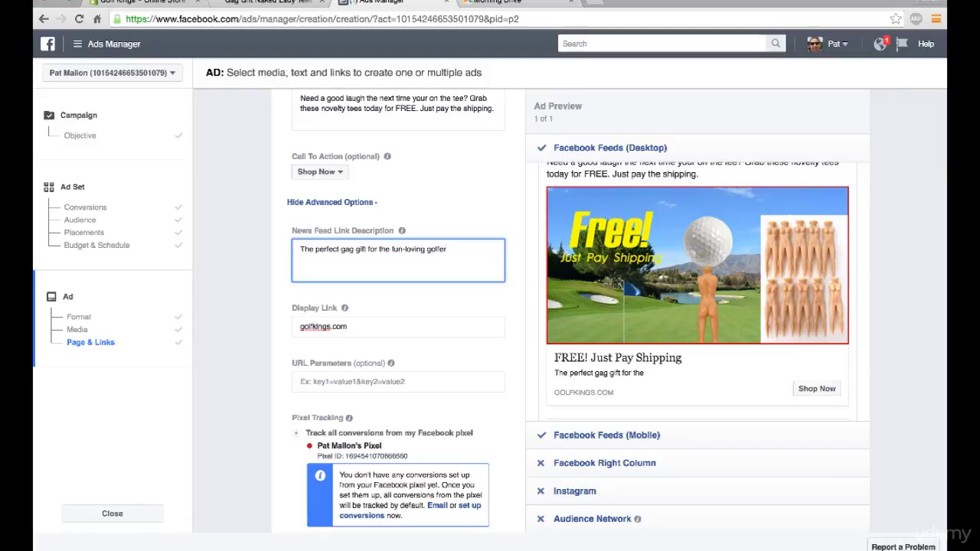
pyautogui.write('s you know!')
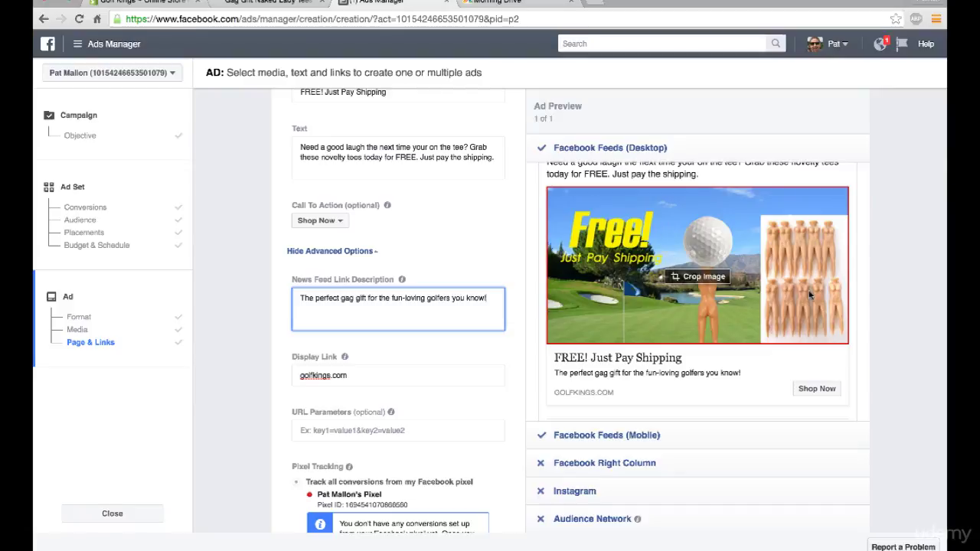
# Review the completed ad fields and the desktop feed preview through to the end of the form
pyautogui.scroll(1, 809, 295)
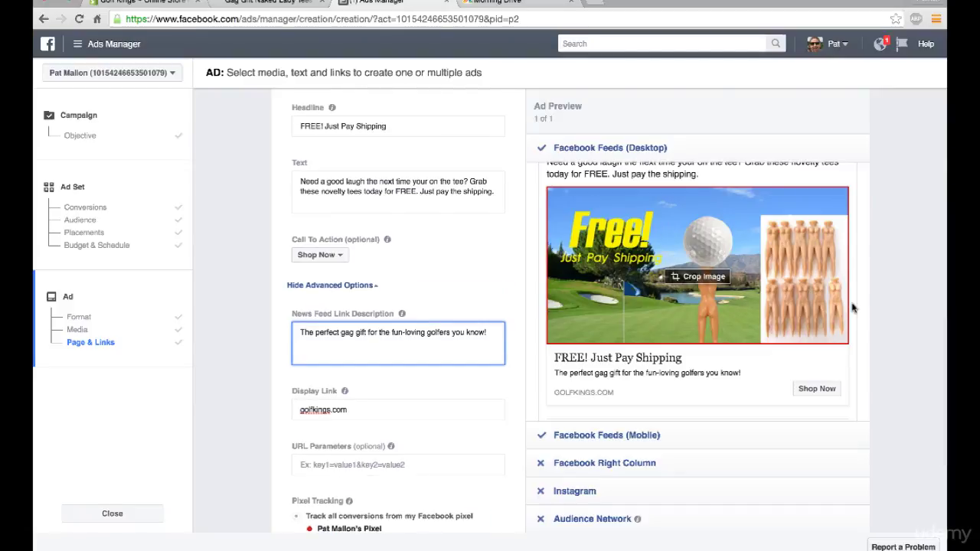
pyautogui.scroll(-2, 853, 306)
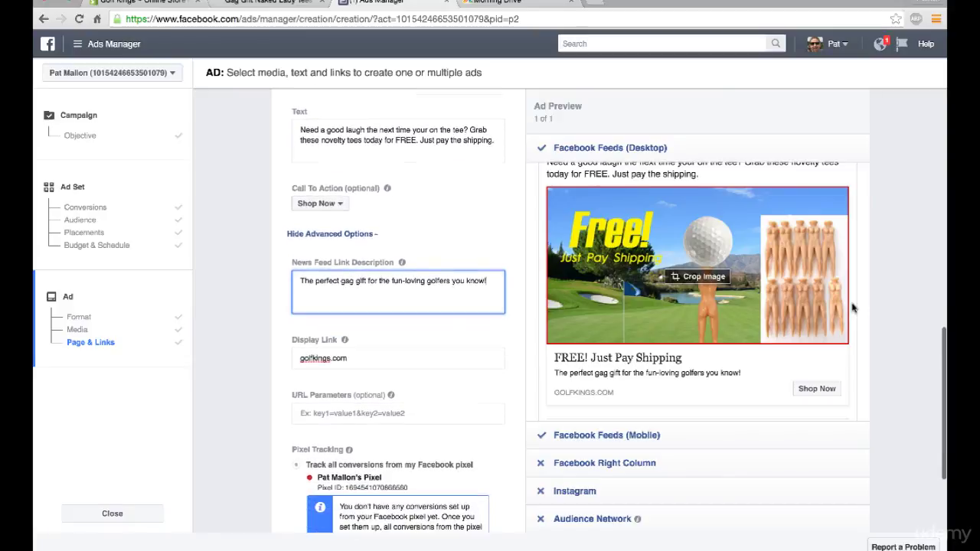
pyautogui.scroll(-1, 853, 307)
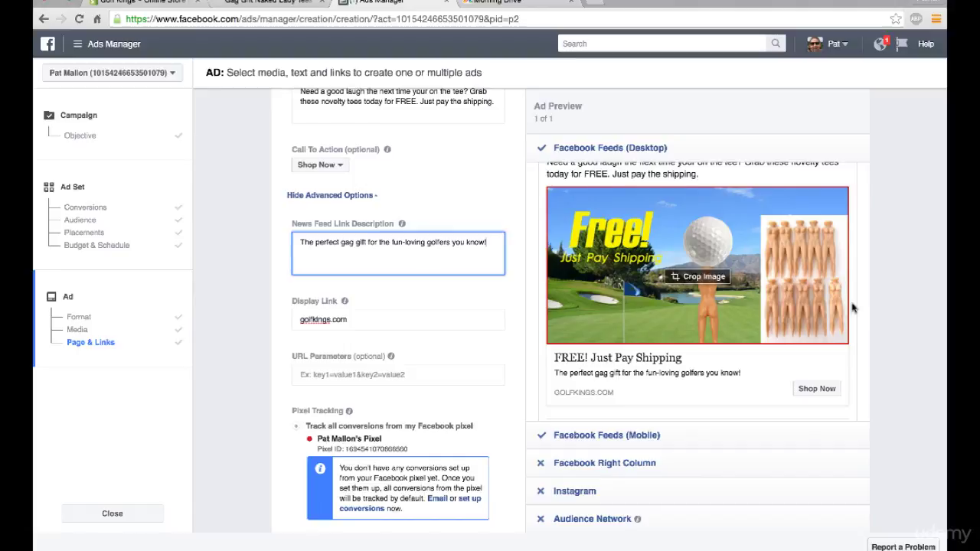
pyautogui.scroll(-2, 853, 307)
pyautogui.scroll(-2, 853, 307)
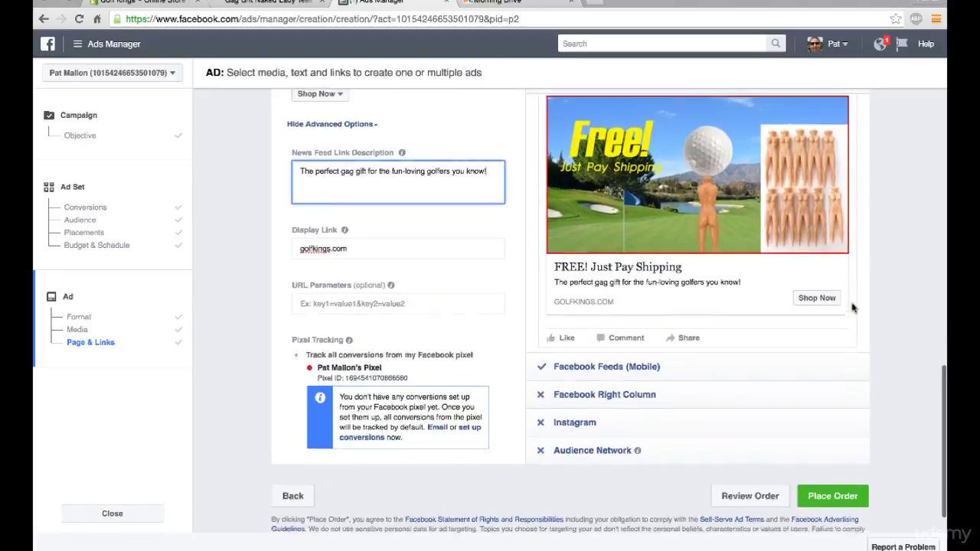